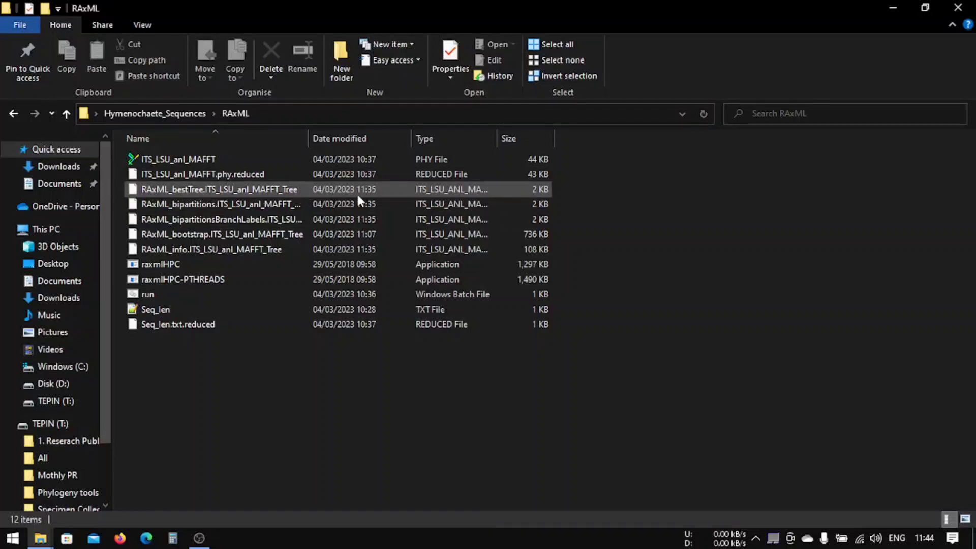
# Minimize the RAxML results window and open the desktop Phylogenetic tools folder.
pyautogui.moveTo(582, 182); pyautogui.dragTo(527, 203)
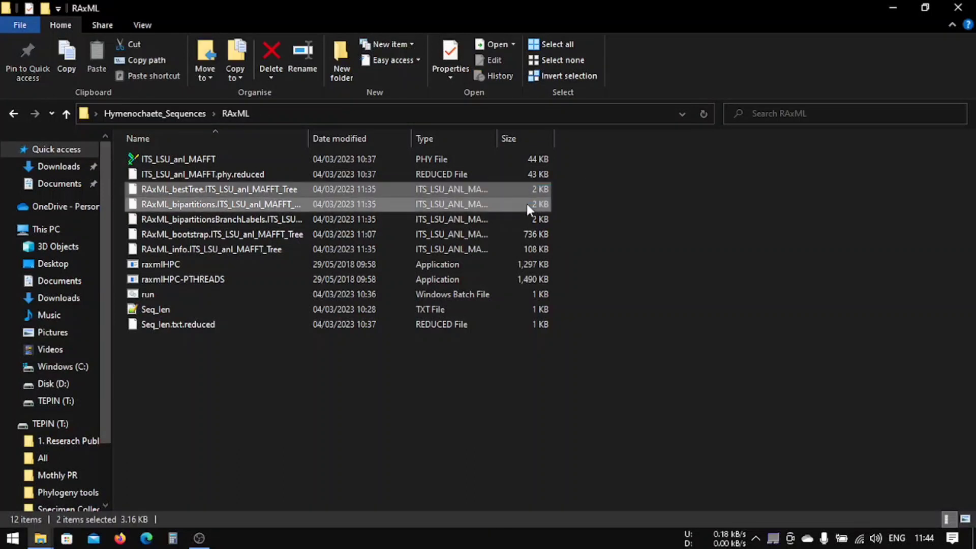
pyautogui.moveTo(591, 188); pyautogui.dragTo(639, 210)
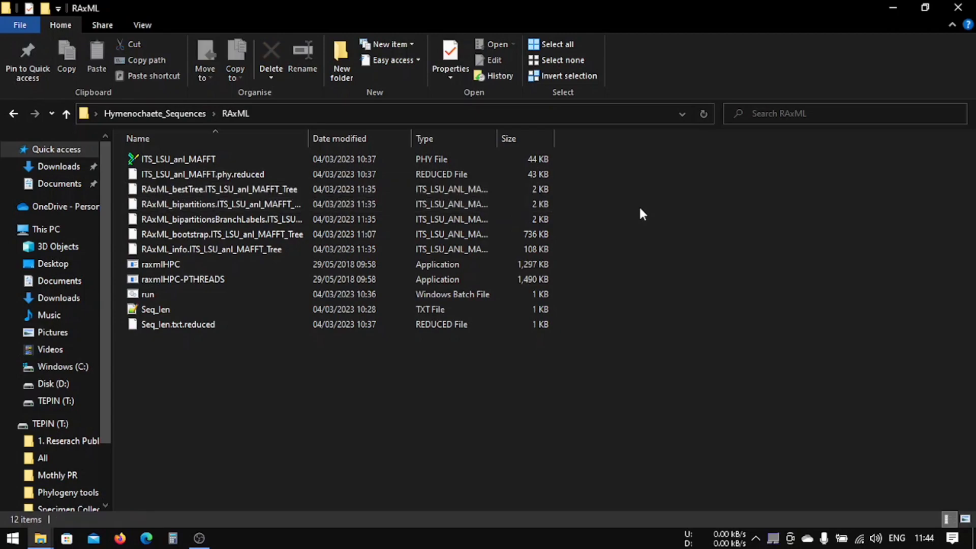
pyautogui.click(891, 4)
pyautogui.doubleClick(950, 198)
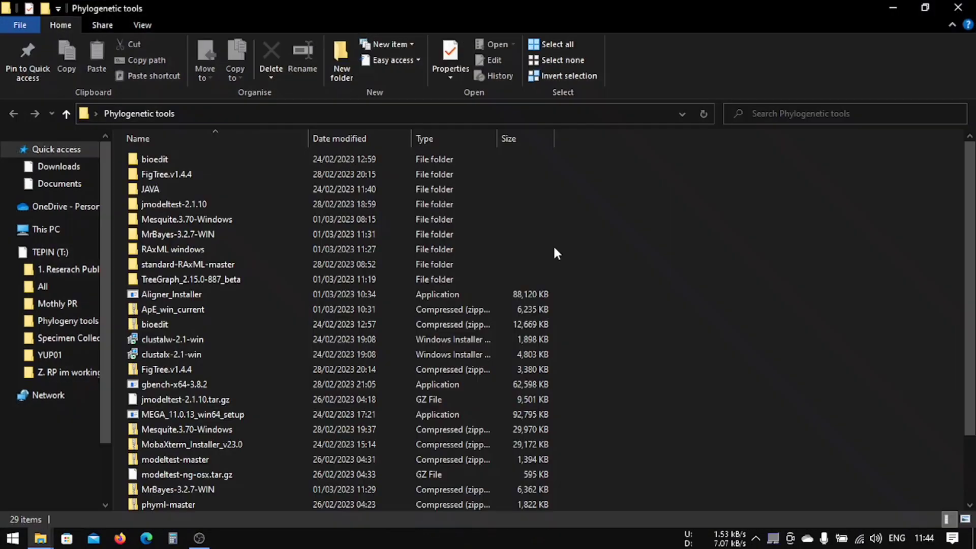
# Cancel the accidental rename of the FigTree.v1.4.4 folder and switch to Firefox.
pyautogui.click(240, 174)
pyautogui.click(197, 174)
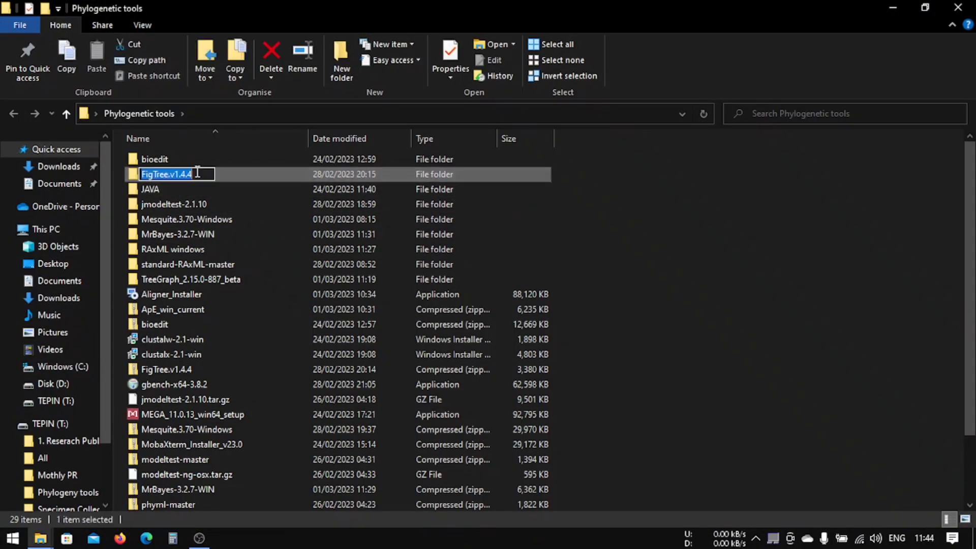
pyautogui.click(376, 161)
pyautogui.click(126, 542)
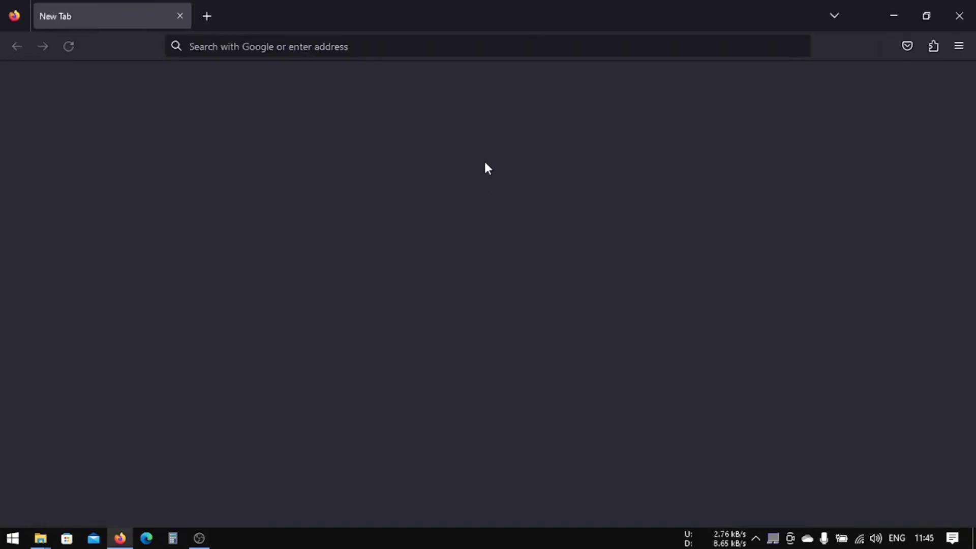
# Search the web for Figtree and open the official FigTree software page.
pyautogui.click(472, 40)
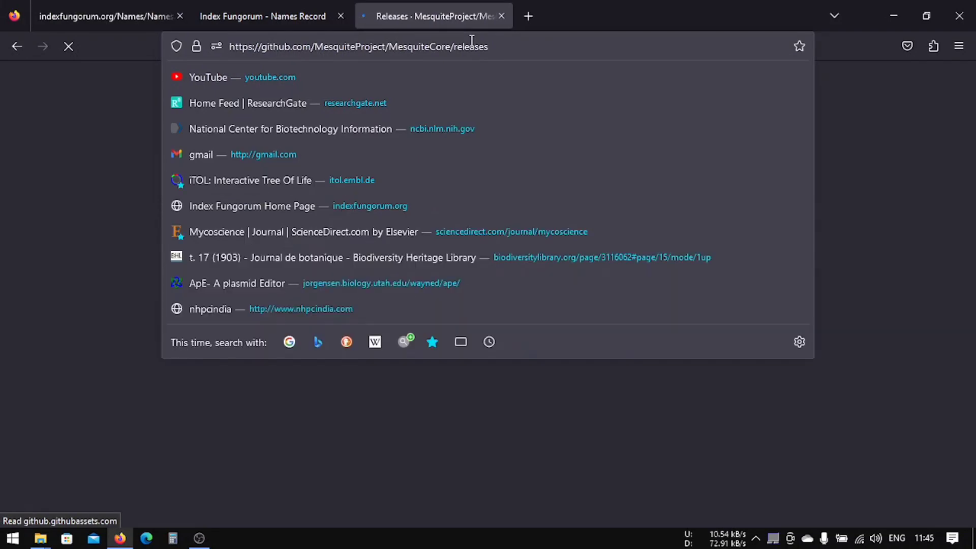
pyautogui.write('Figtree')
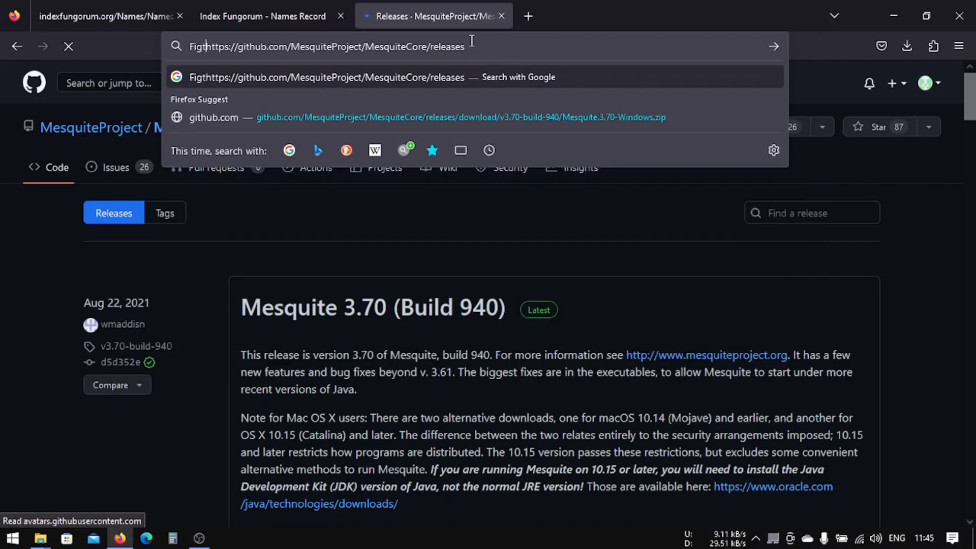
pyautogui.press('Delete')
pyautogui.press('Delete')
pyautogui.press('Delete')
pyautogui.press('Delete')
pyautogui.press('Delete')
pyautogui.press('Delete')
pyautogui.press('Delete')
pyautogui.press('Delete')
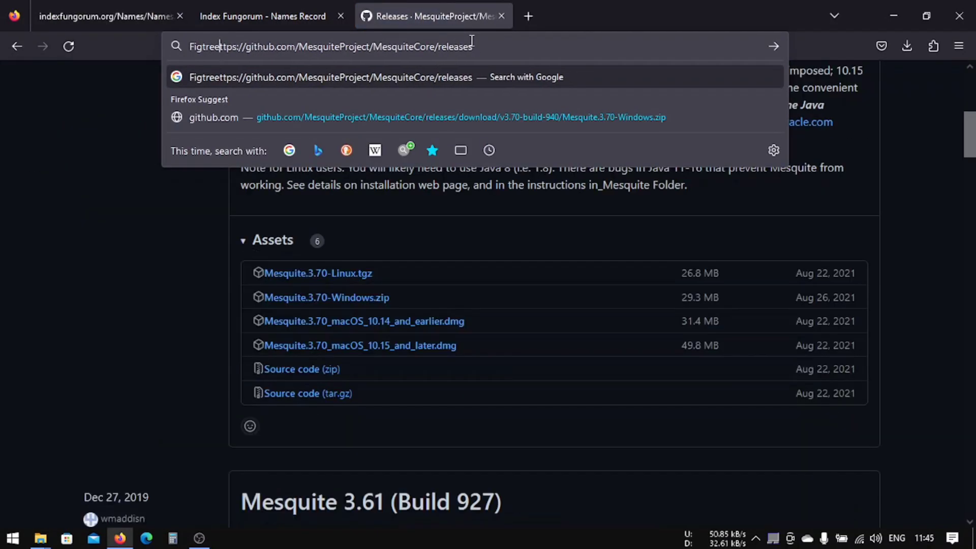
pyautogui.press('Delete')
pyautogui.press('Delete')
pyautogui.press('Delete')
pyautogui.press('Delete')
pyautogui.press('Delete')
pyautogui.press('Delete')
pyautogui.press('Delete')
pyautogui.press('Delete')
pyautogui.press('Delete')
pyautogui.press('Delete')
pyautogui.press('Delete')
pyautogui.press('Delete')
pyautogui.press('Delete')
pyautogui.press('Delete')
pyautogui.press('Delete')
pyautogui.press('Delete')
pyautogui.press('Delete')
pyautogui.press('Delete')
pyautogui.press('Delete')
pyautogui.press('Delete')
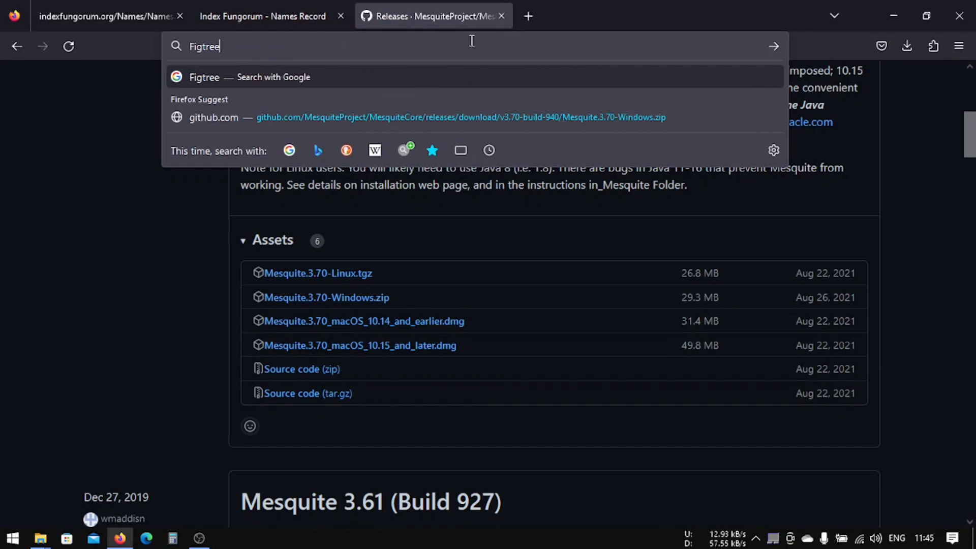
pyautogui.press('Return')
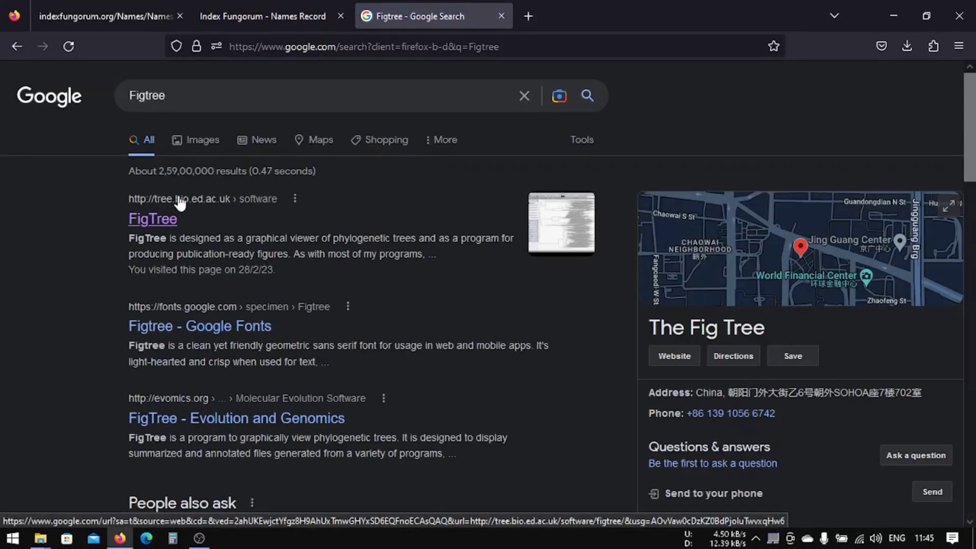
pyautogui.click(198, 213)
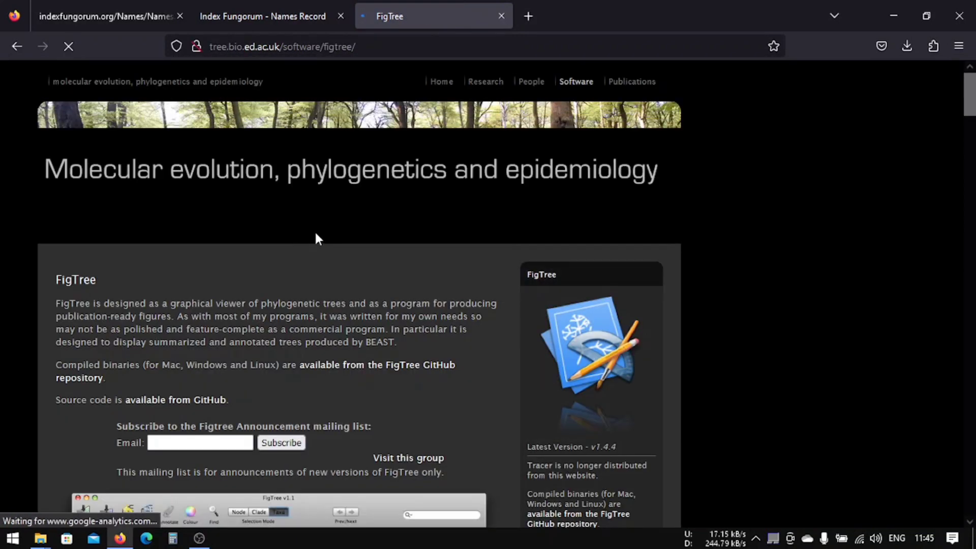
# On FigTree's GitHub releases page, copy the FigTree.v1.4.4.zip link, then minimize Firefox.
pyautogui.scroll(-7, 315, 231)
pyautogui.scroll(-4, 318, 230)
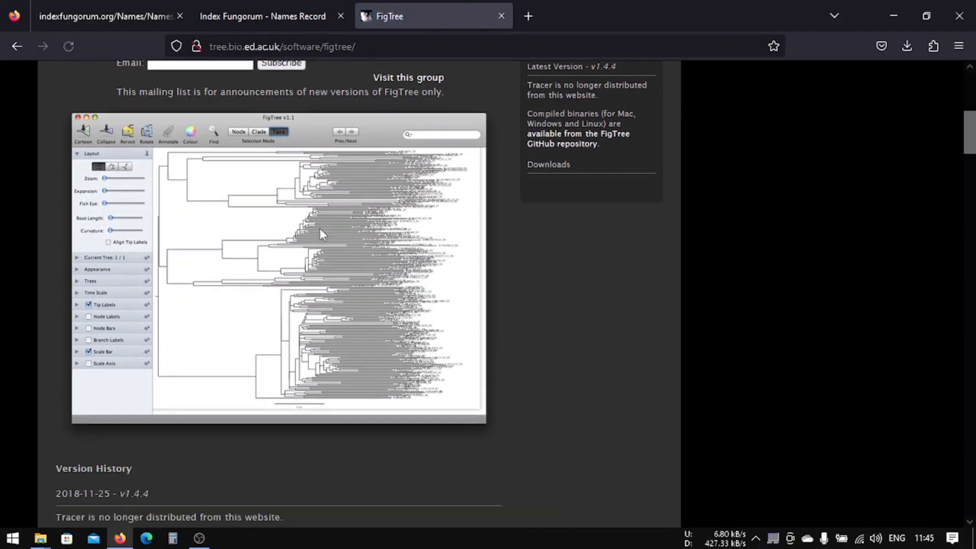
pyautogui.scroll(-3, 318, 237)
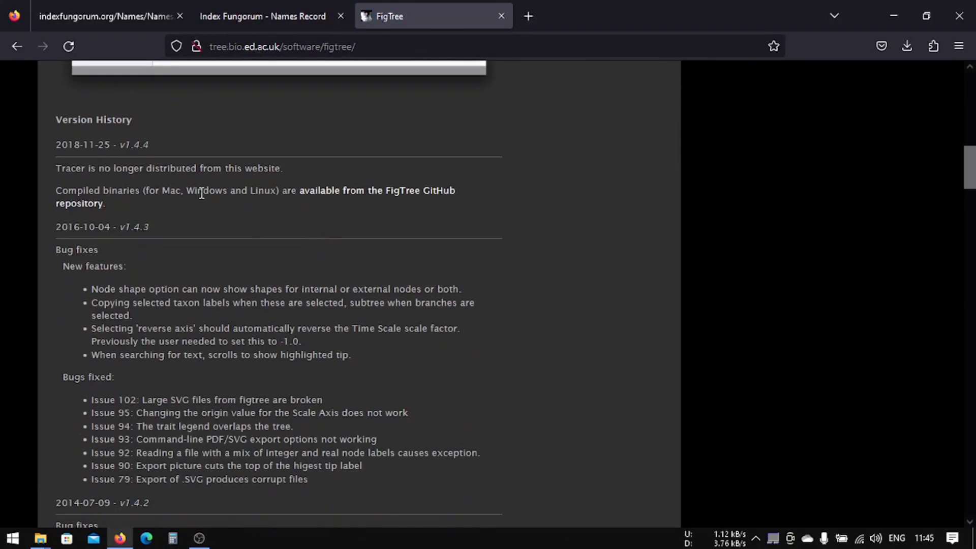
pyautogui.click(343, 200)
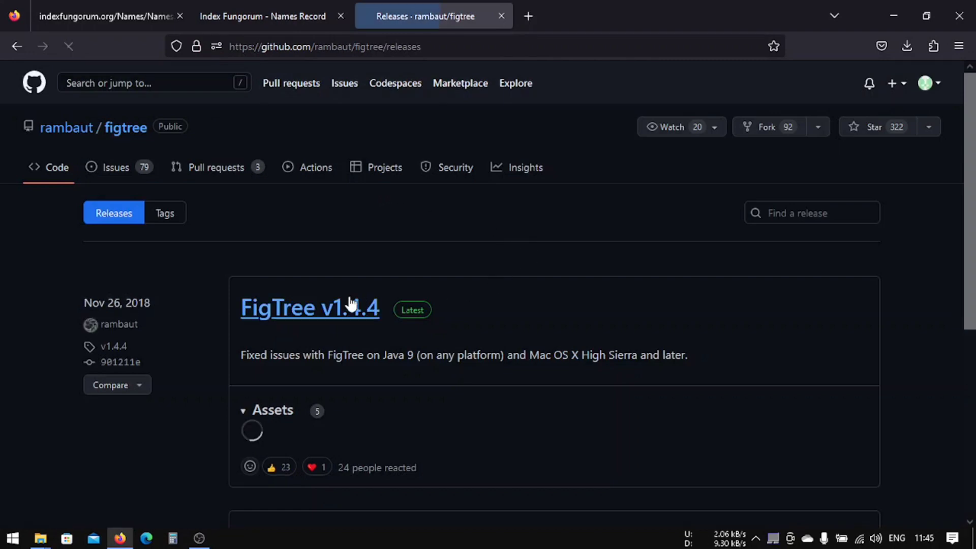
pyautogui.scroll(-3, 356, 308)
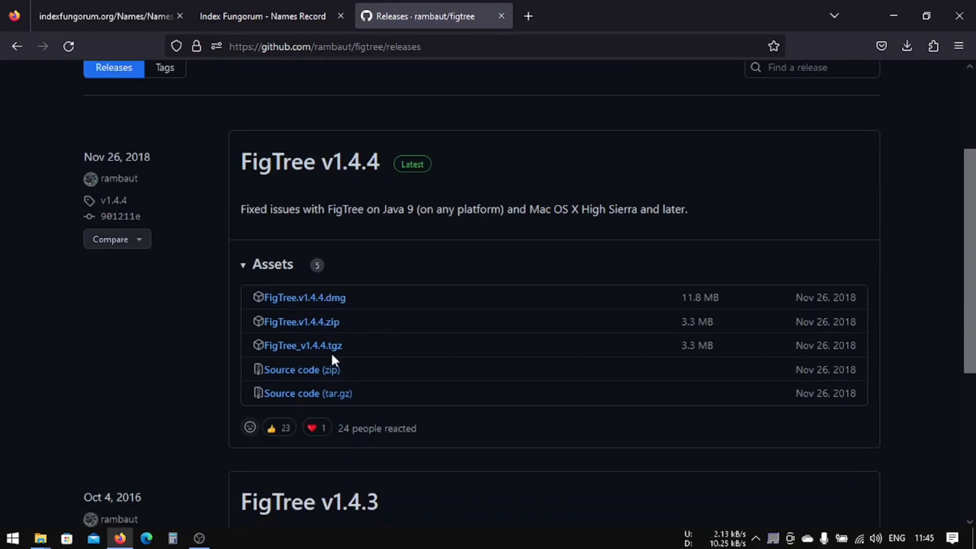
pyautogui.rightClick(309, 329)
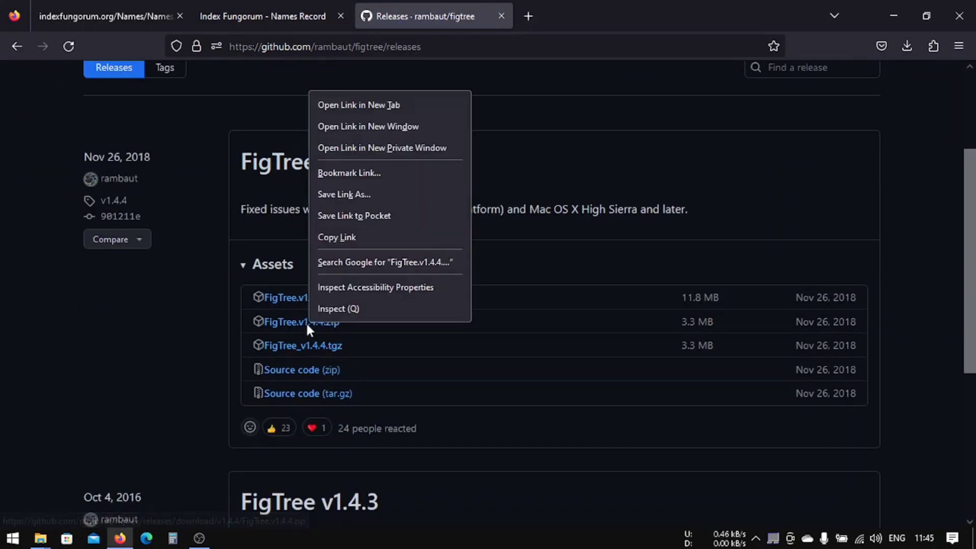
pyautogui.click(336, 237)
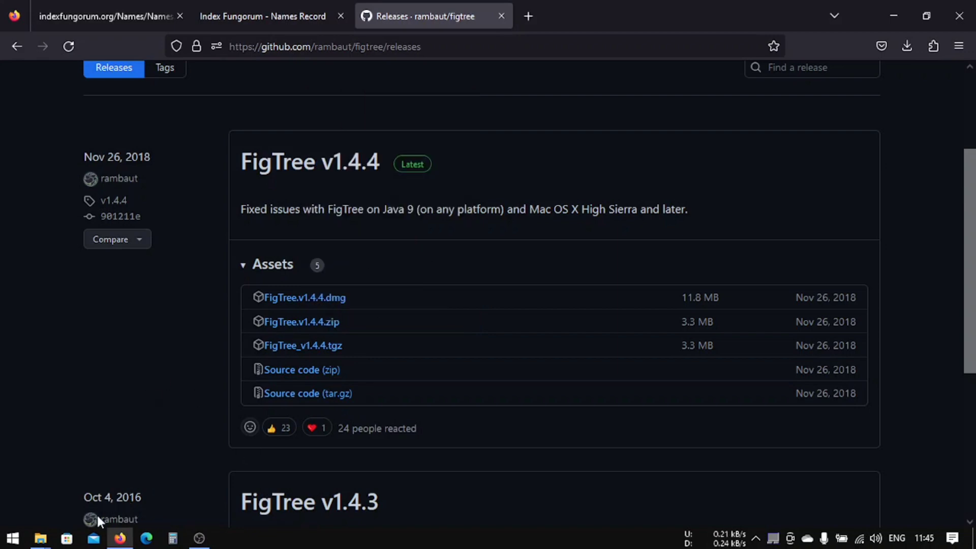
pyautogui.click(894, 12)
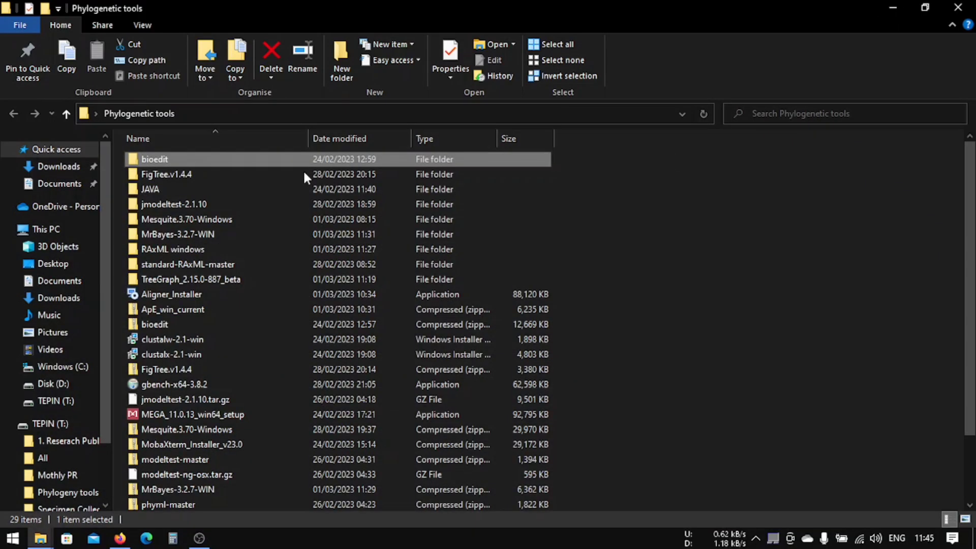
# Open the FigTree.v1.4.4 folder and its inner folder, then launch the FigTree v1.4.4 application.
pyautogui.scroll(-2, 257, 228)
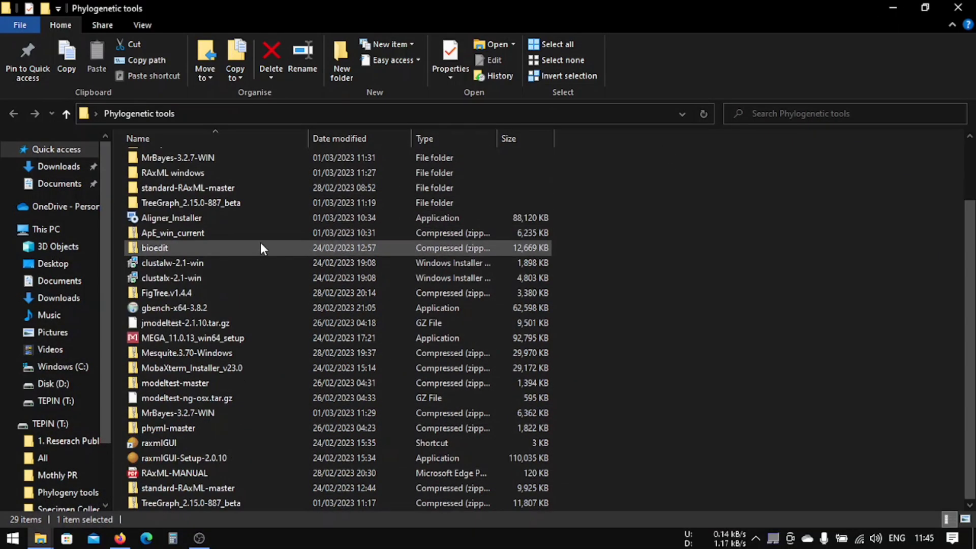
pyautogui.click(188, 294)
pyautogui.rightClick(188, 294)
pyautogui.click(576, 203)
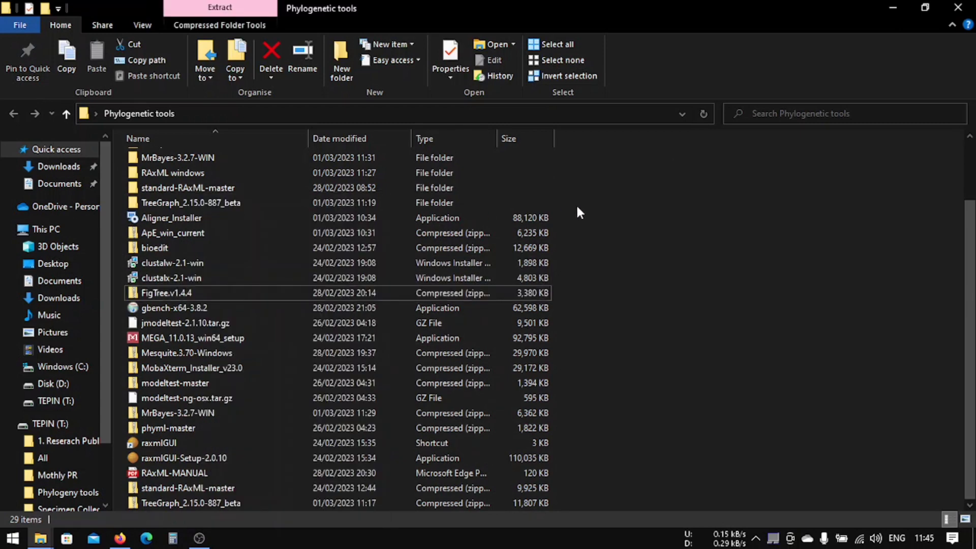
pyautogui.scroll(2, 198, 198)
pyautogui.doubleClick(179, 175)
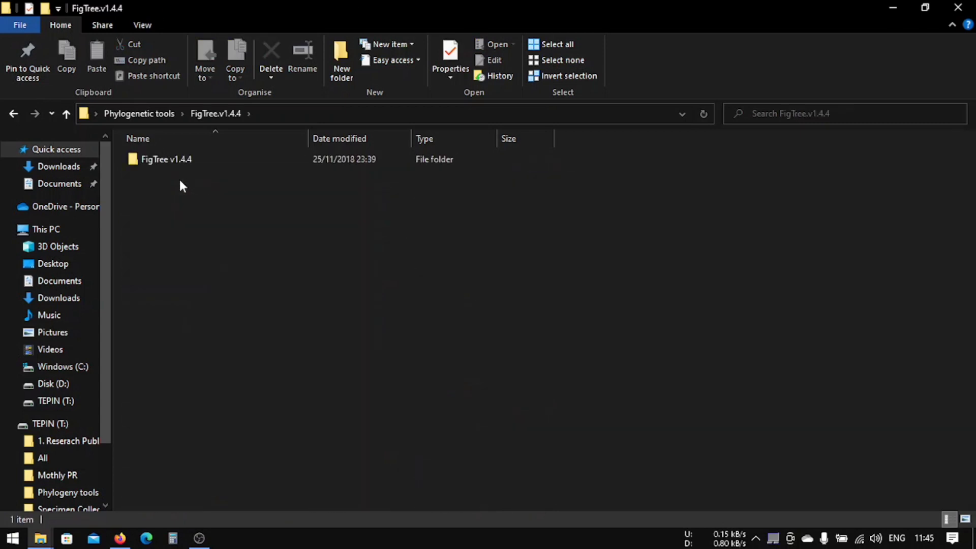
pyautogui.doubleClick(192, 159)
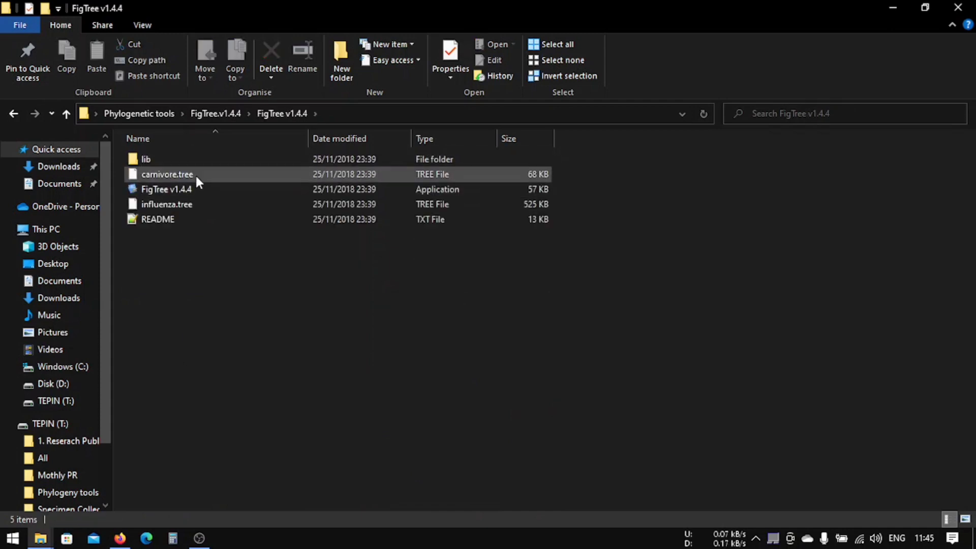
pyautogui.doubleClick(188, 192)
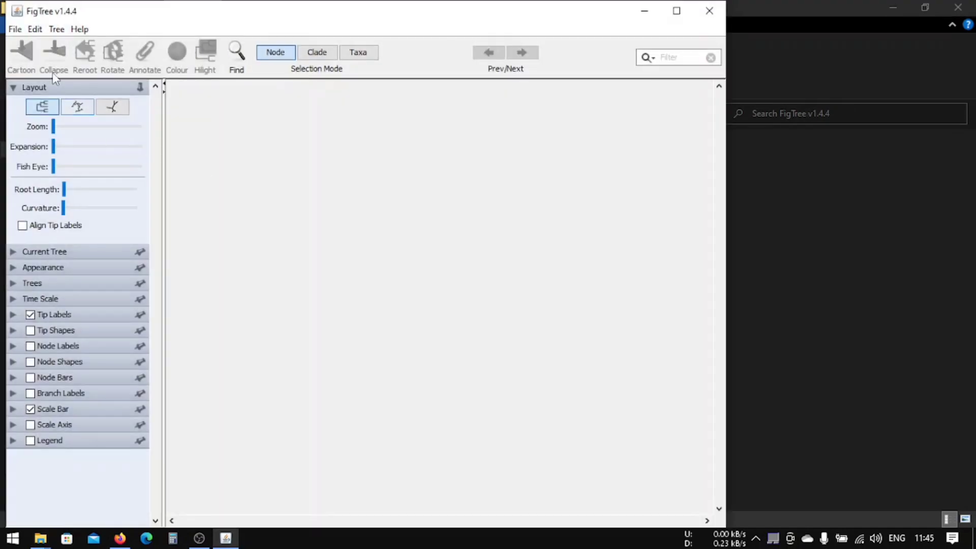
# Open RAxML_bestTree.ITS_LSU_anl_MAFFT_Tree from Desktop > Hymenochaete_Sequences > RAxML.
pyautogui.click(15, 29)
pyautogui.click(25, 61)
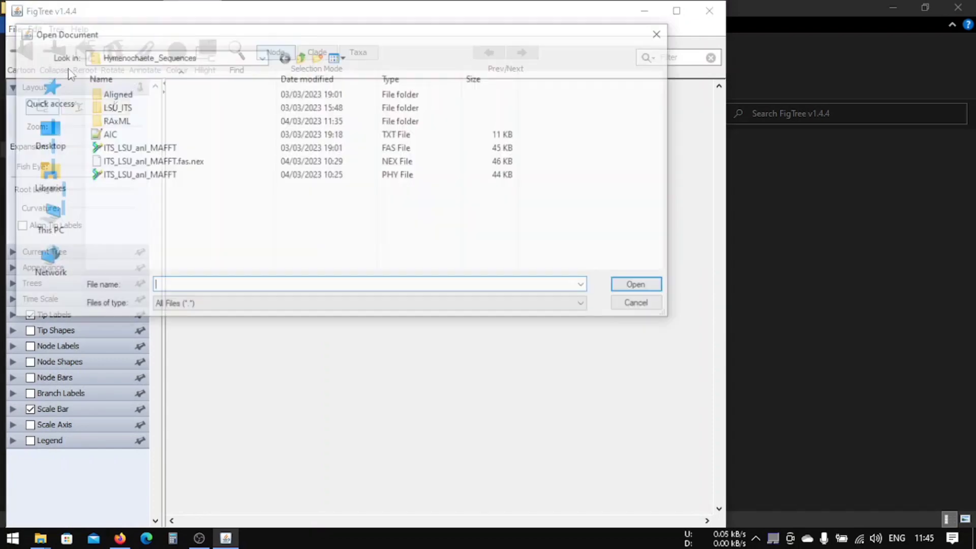
pyautogui.click(46, 134)
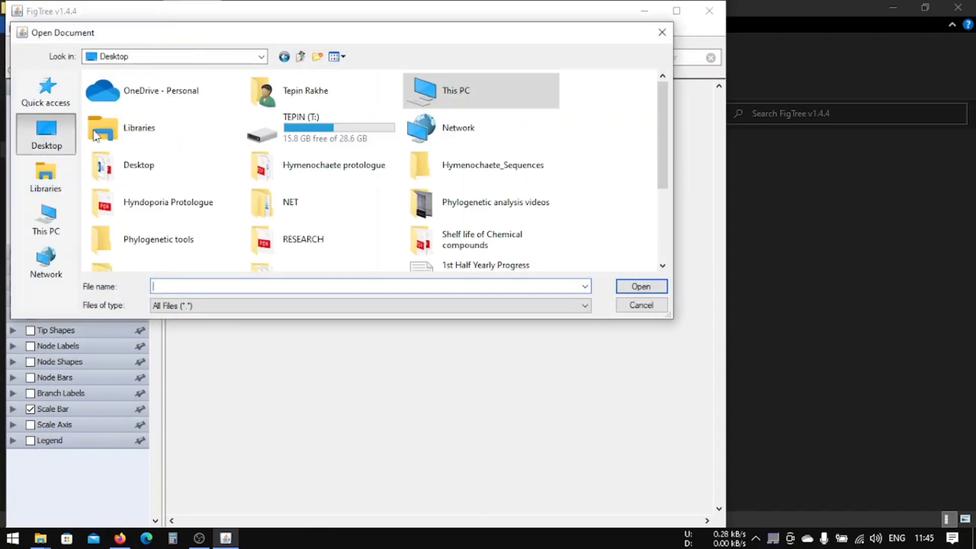
pyautogui.doubleClick(469, 172)
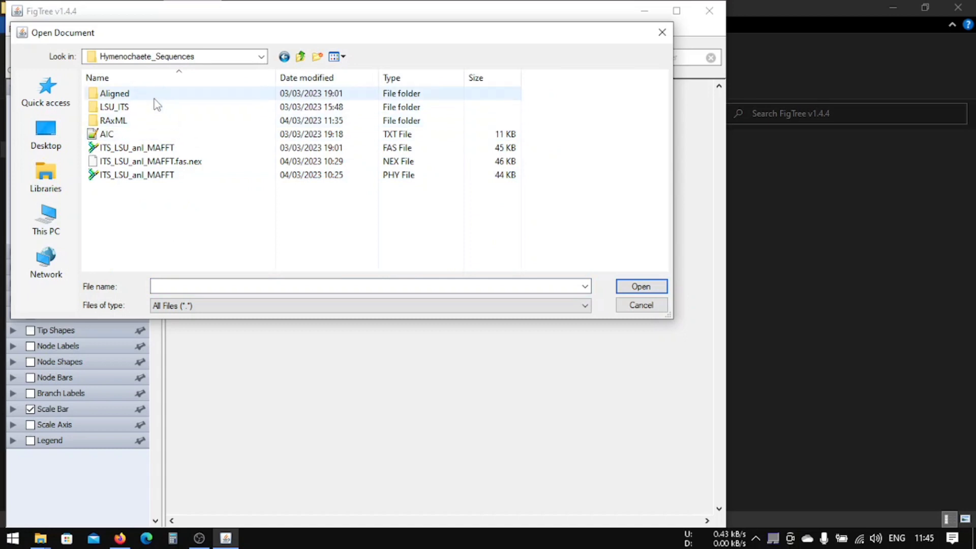
pyautogui.doubleClick(152, 126)
pyautogui.click(192, 125)
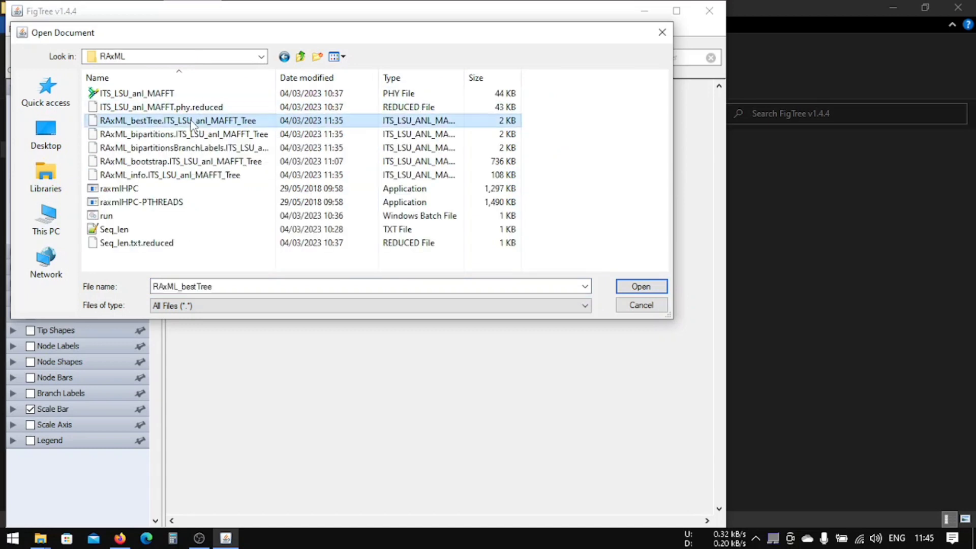
pyautogui.click(636, 286)
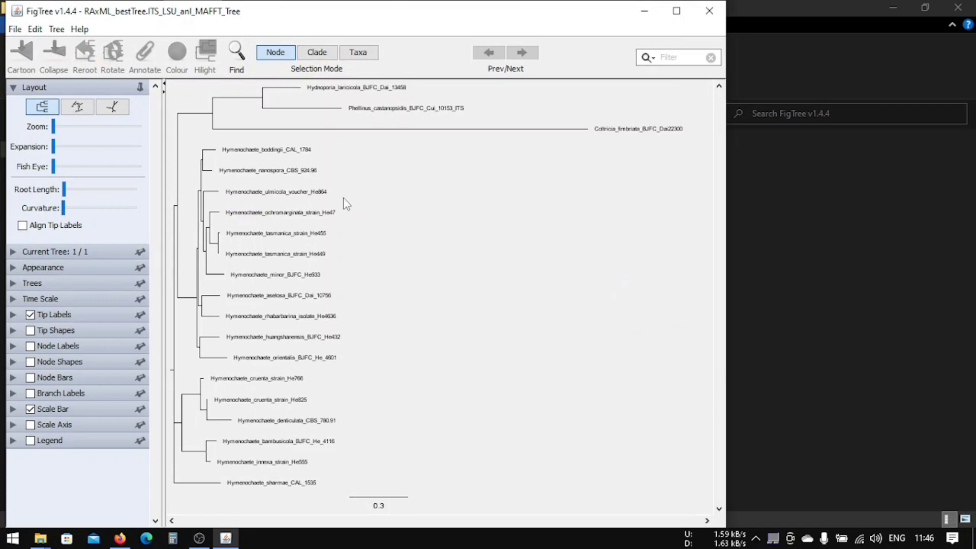
# Maximise FigTree, select then deselect a branch, and briefly expand the Time Scale settings.
pyautogui.click(676, 11)
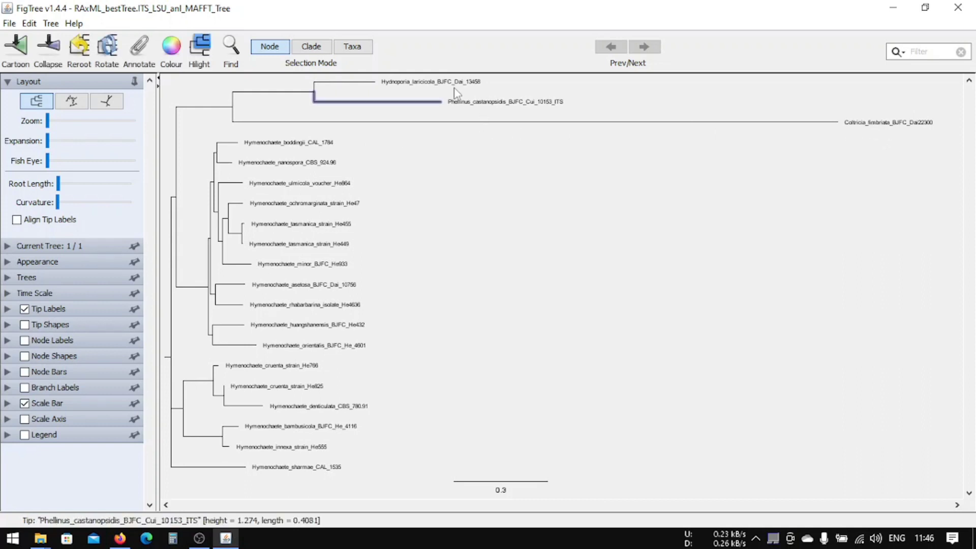
pyautogui.click(432, 83)
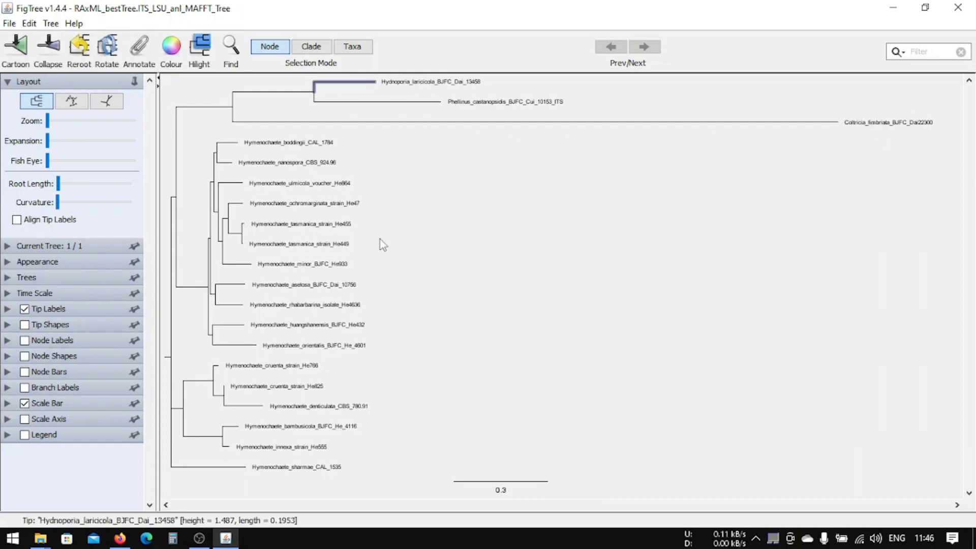
pyautogui.click(299, 270)
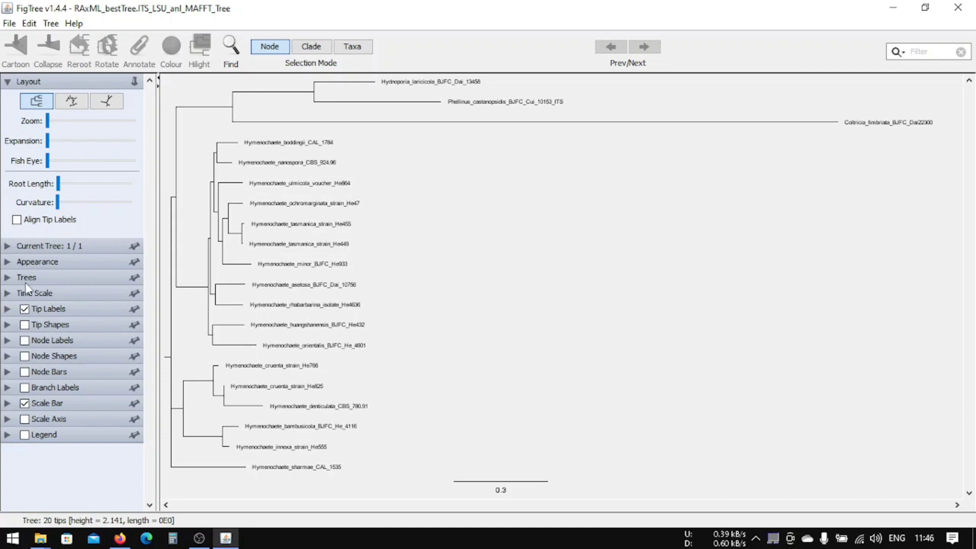
pyautogui.click(7, 294)
pyautogui.click(8, 291)
pyautogui.click(28, 340)
pyautogui.click(29, 339)
pyautogui.click(36, 340)
pyautogui.click(38, 342)
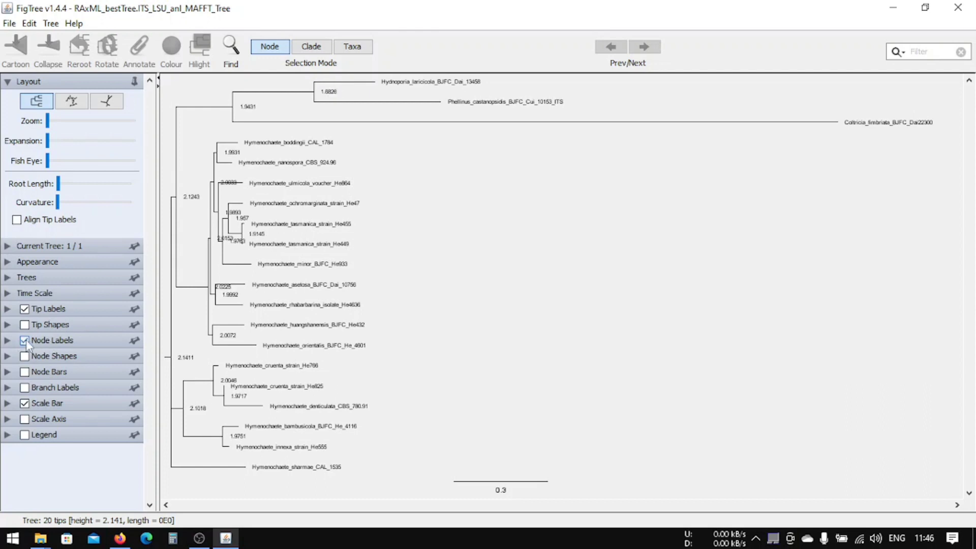
pyautogui.click(8, 341)
pyautogui.click(35, 342)
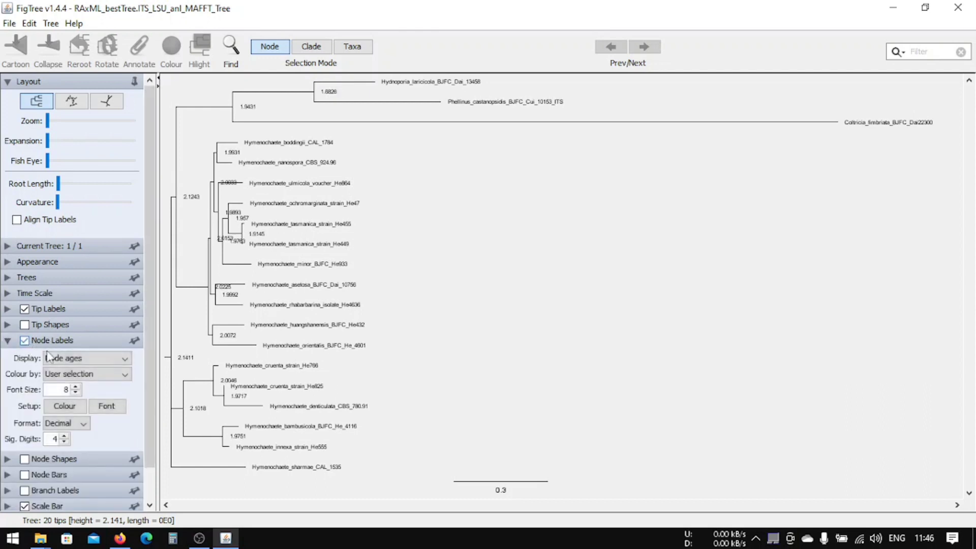
pyautogui.click(66, 359)
pyautogui.click(80, 346)
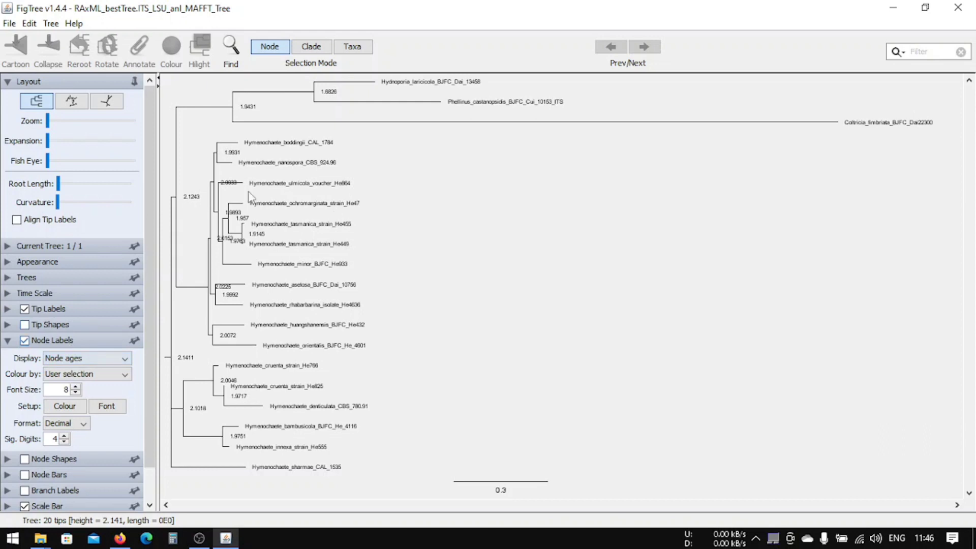
pyautogui.click(25, 341)
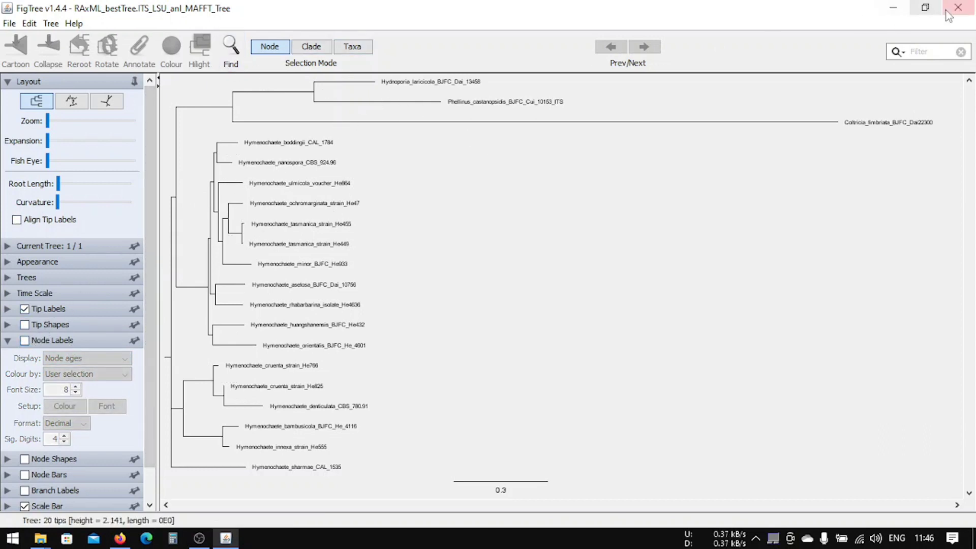
# Close FigTree and relaunch FigTree v1.4.4 from File Explorer.
pyautogui.click(925, 7)
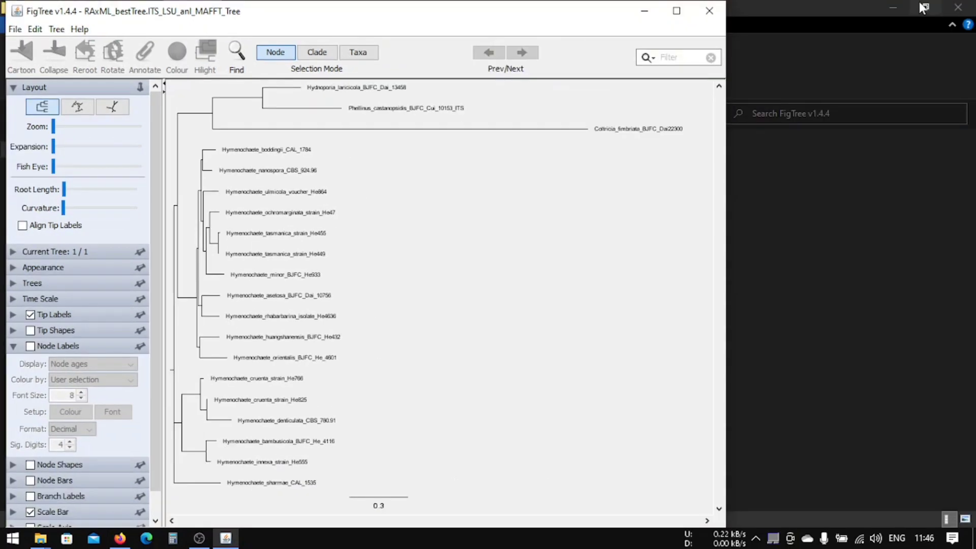
pyautogui.click(709, 11)
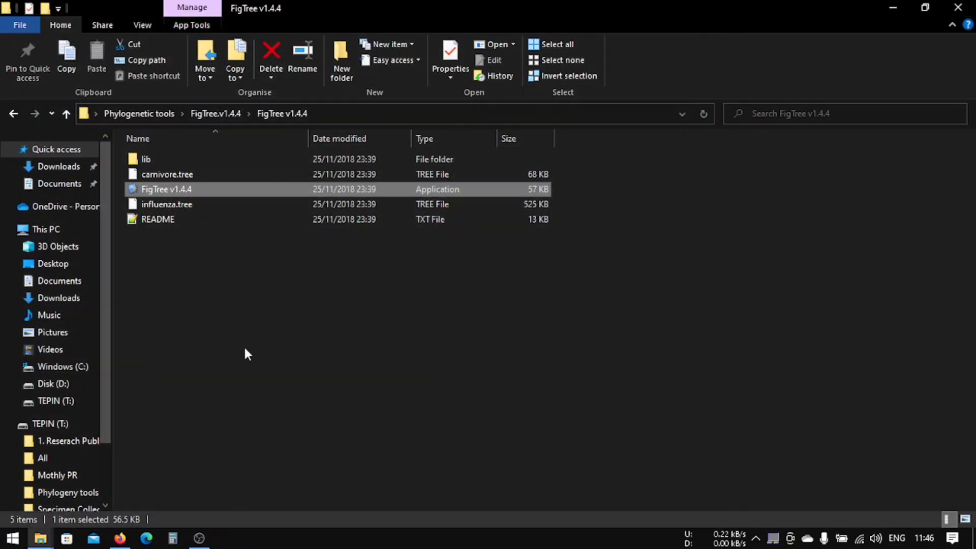
pyautogui.doubleClick(169, 191)
pyautogui.click(15, 29)
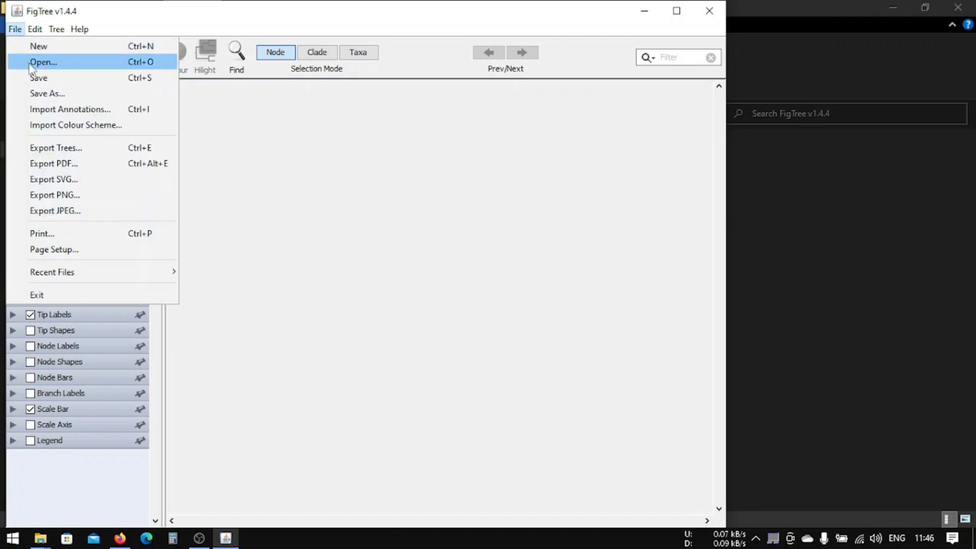
# Open the RAxML_bipartitions.ITS_LSU_anl_MAFFT_Tree file and name its node values ML.
pyautogui.click(31, 62)
pyautogui.click(170, 135)
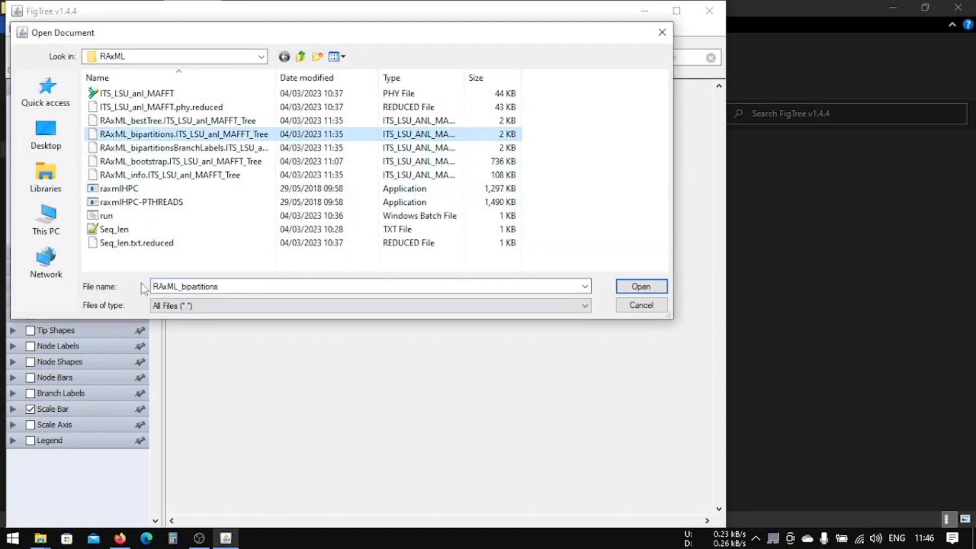
pyautogui.click(634, 291)
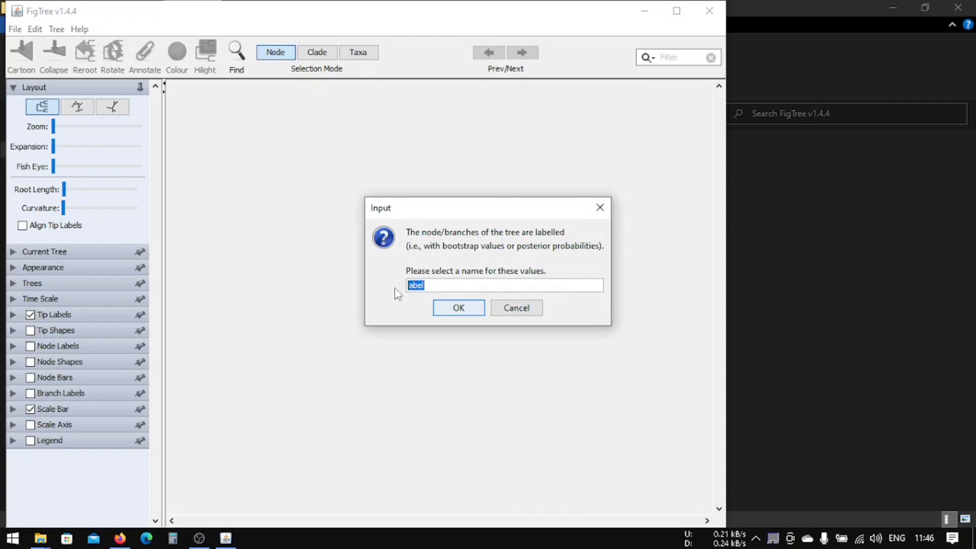
pyautogui.write('ML')
# Confirm the ML name and display ML support values as node labels.
pyautogui.click(446, 309)
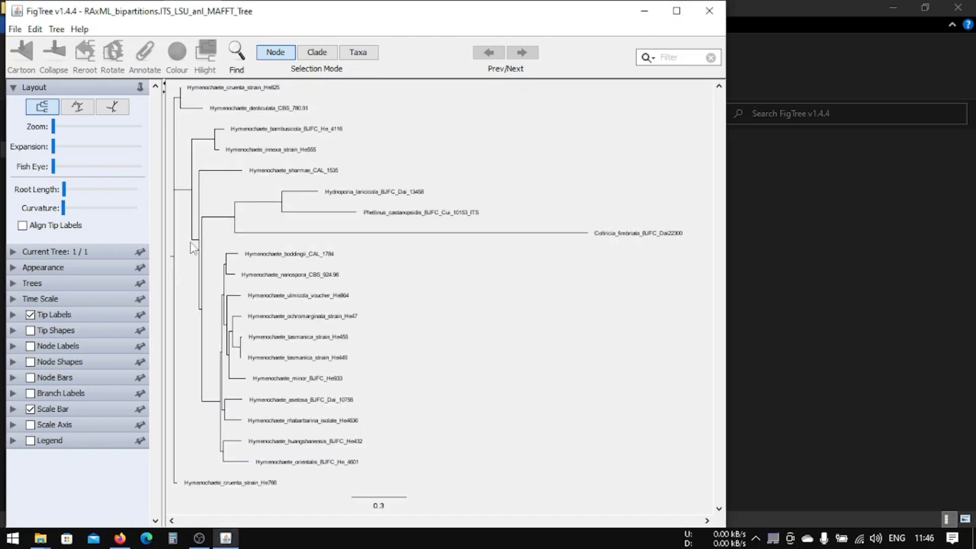
pyautogui.click(31, 346)
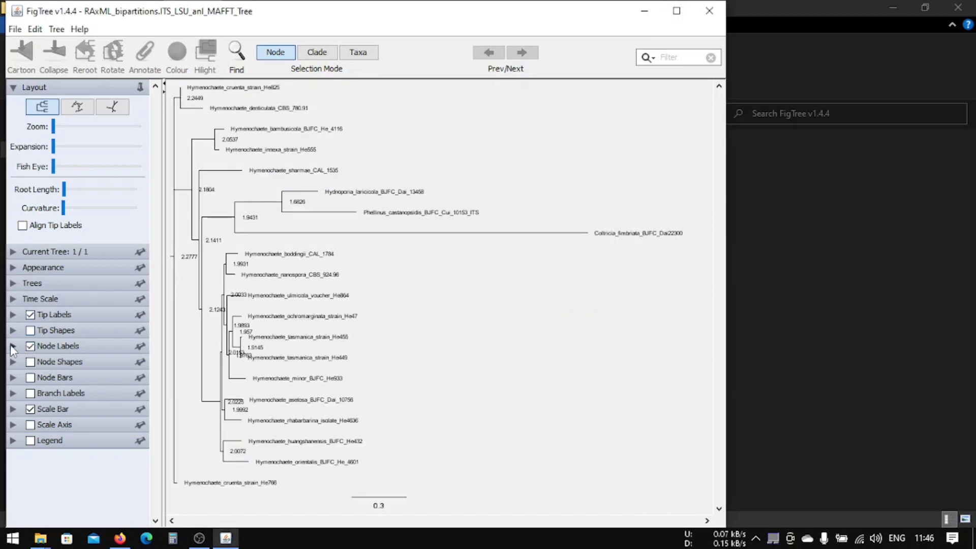
pyautogui.click(13, 347)
pyautogui.click(80, 366)
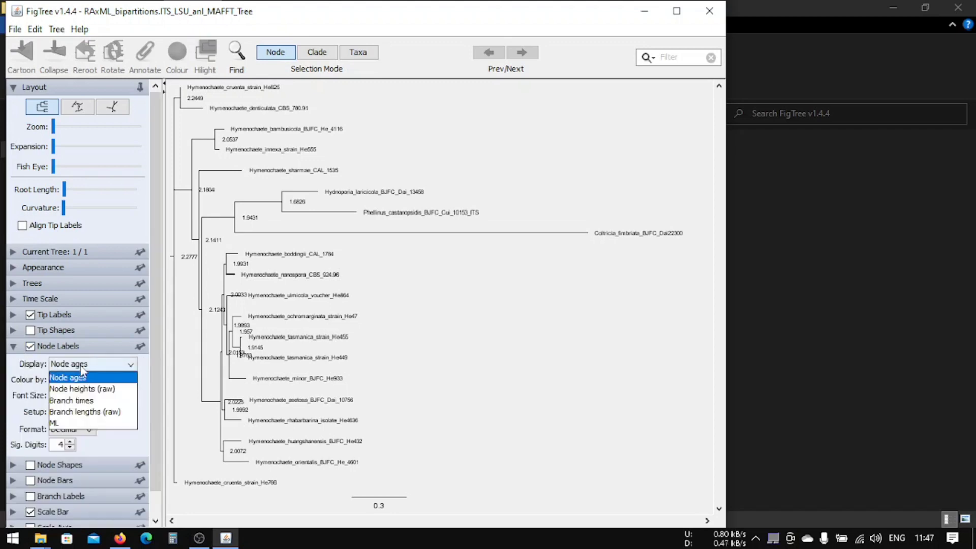
pyautogui.click(80, 422)
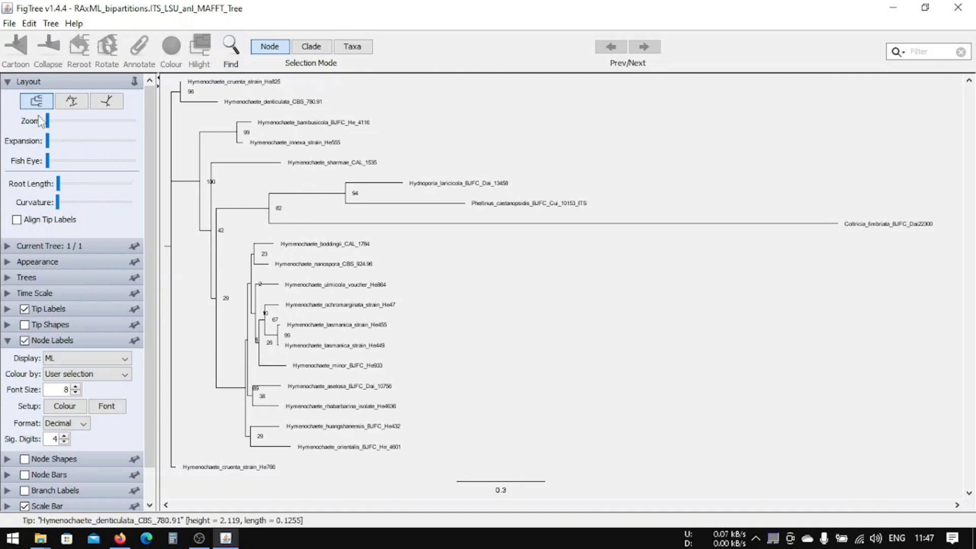
# Zoom into the tree and lengthen its root branch with the Root Length slider.
pyautogui.moveTo(46, 123); pyautogui.dragTo(114, 124)
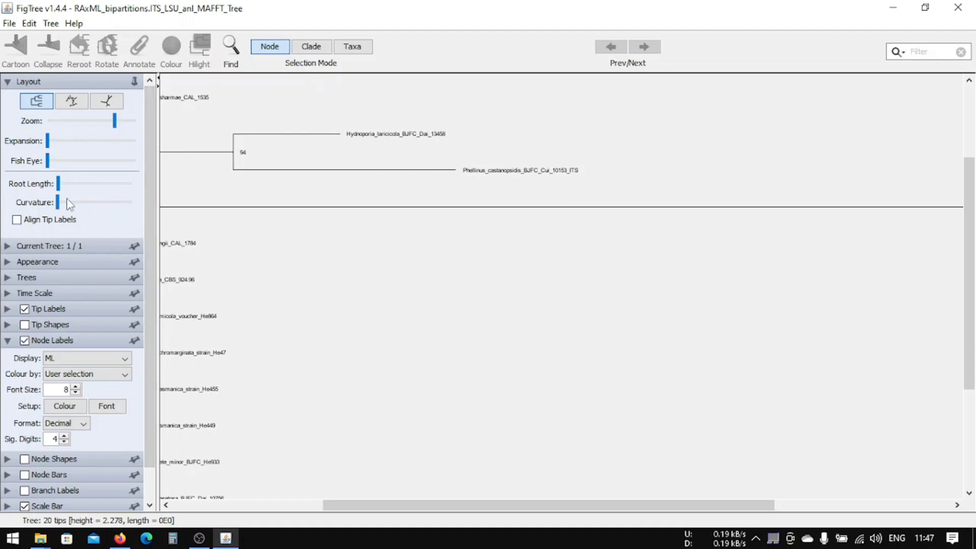
pyautogui.moveTo(58, 184); pyautogui.dragTo(95, 185)
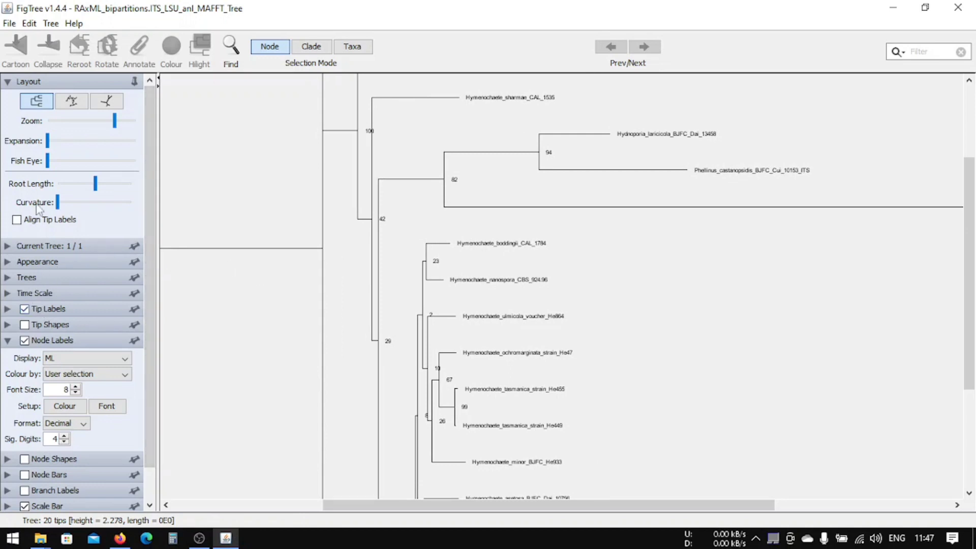
# Root the tree at its midpoint and zoom fully out to show all 20 tips.
pyautogui.click(7, 278)
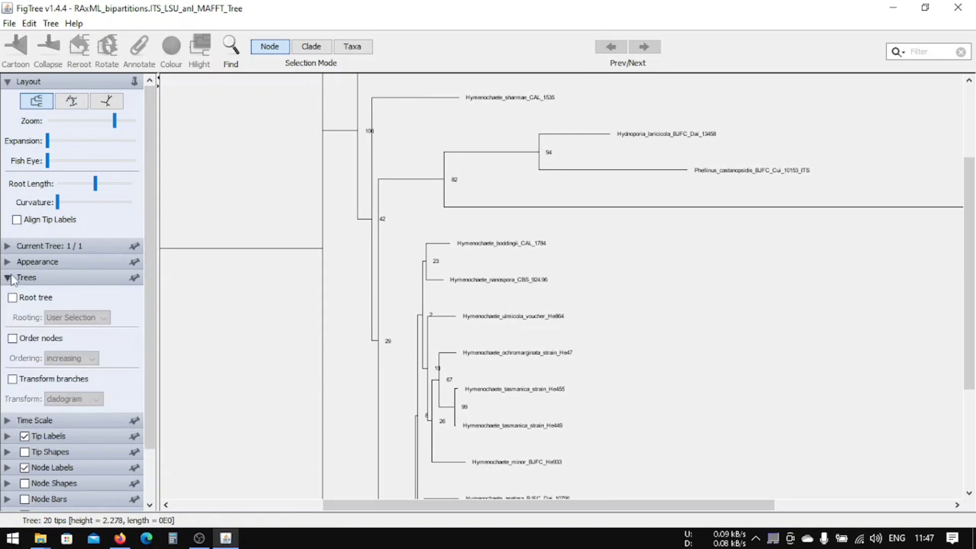
pyautogui.click(28, 301)
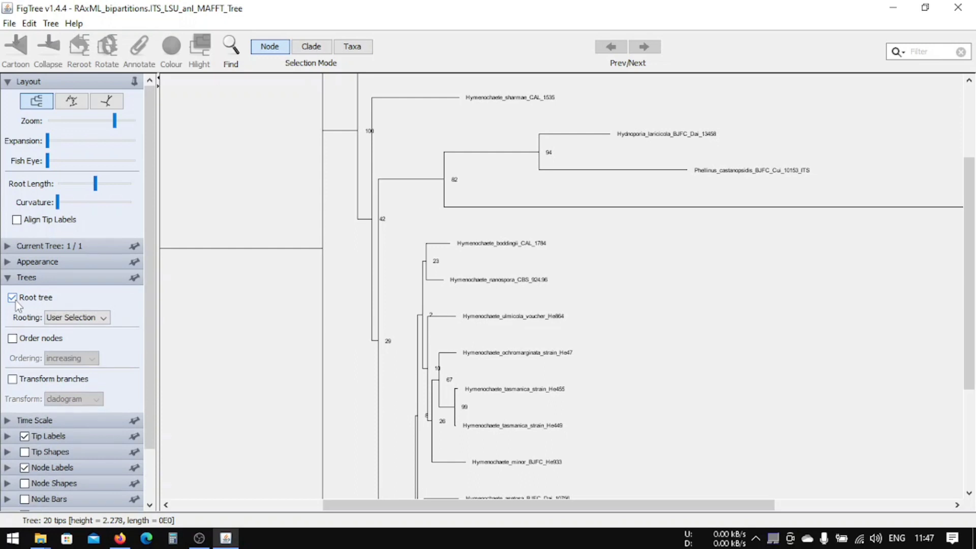
pyautogui.click(64, 321)
pyautogui.click(65, 341)
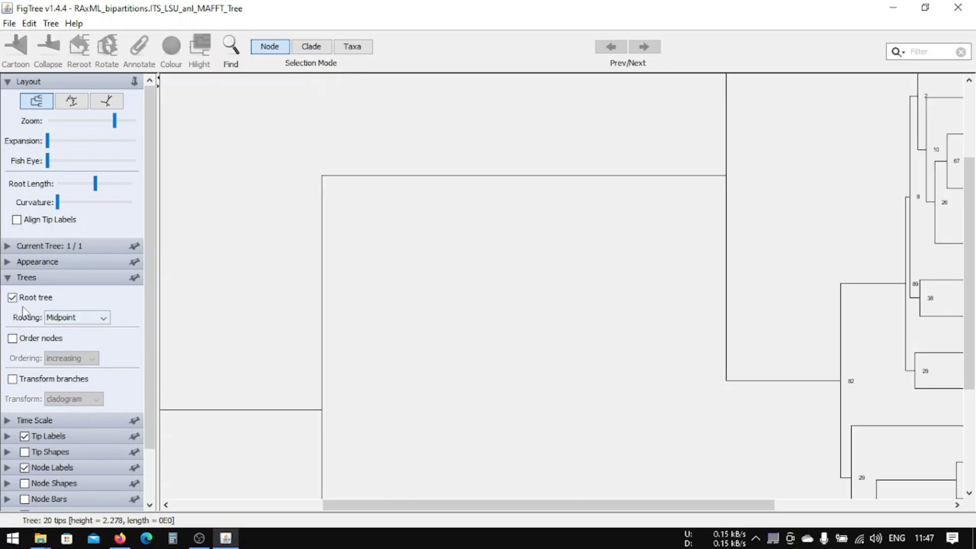
pyautogui.click(10, 277)
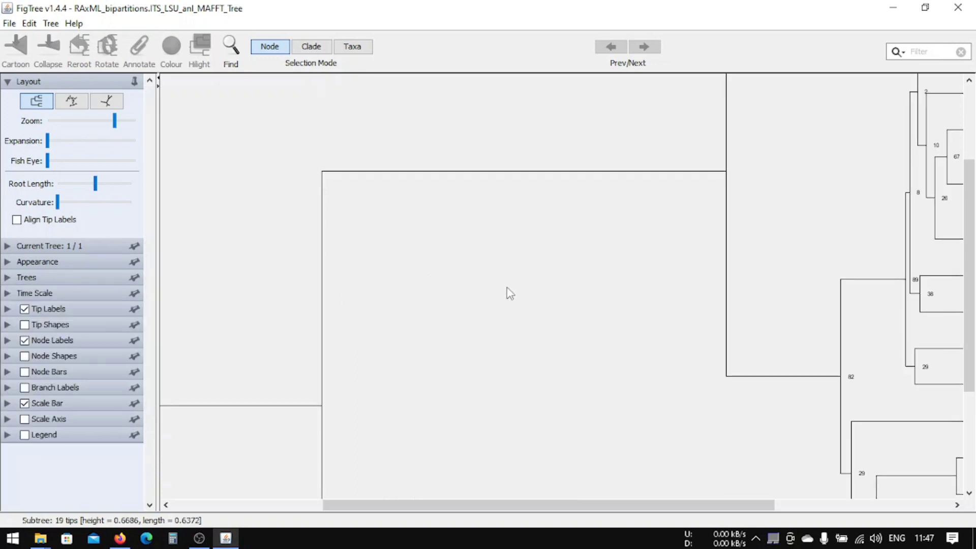
pyautogui.moveTo(115, 121); pyautogui.dragTo(38, 125)
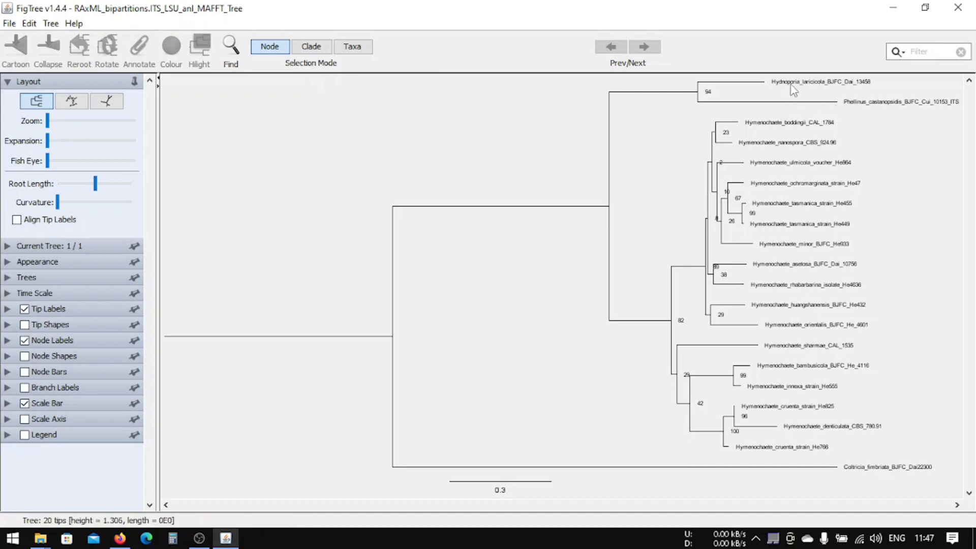
pyautogui.click(753, 82)
pyautogui.click(707, 102)
pyautogui.click(611, 214)
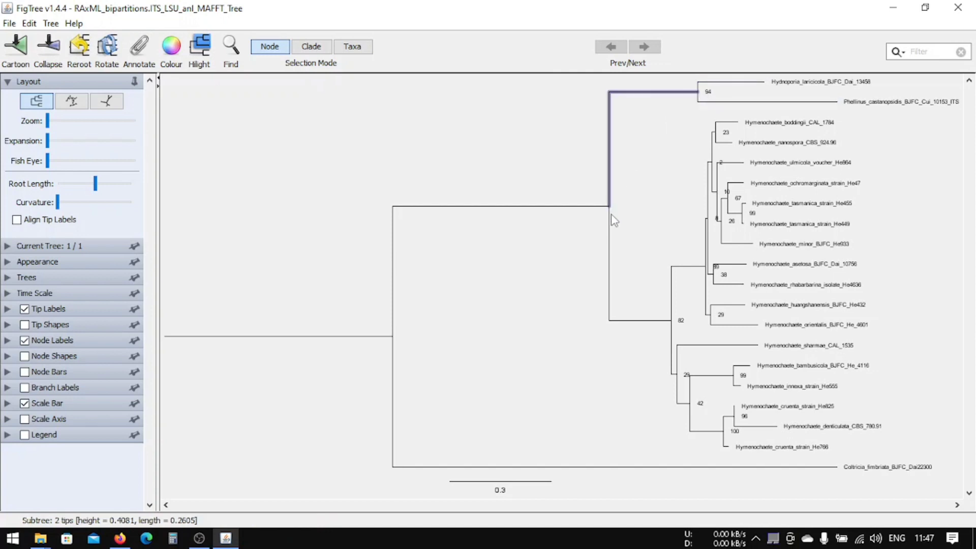
pyautogui.click(641, 262)
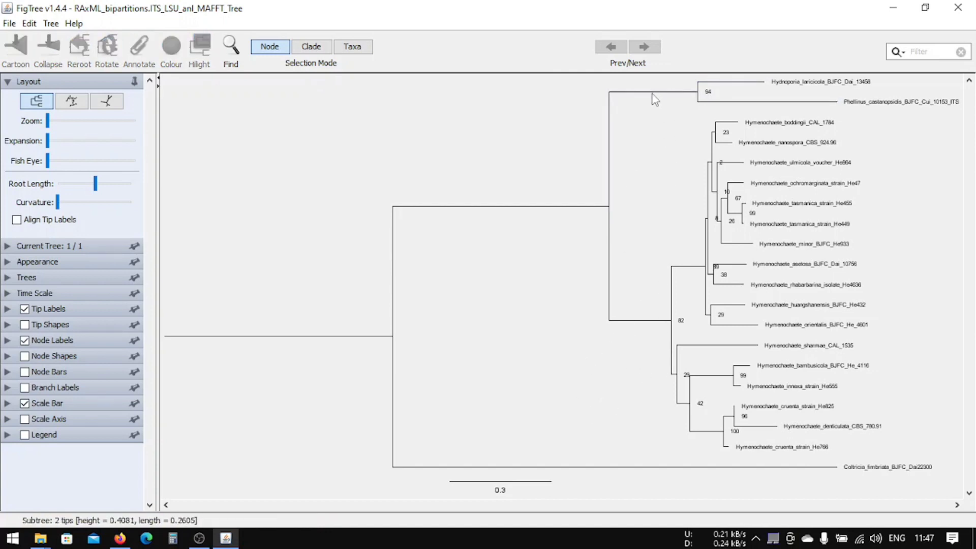
pyautogui.click(635, 96)
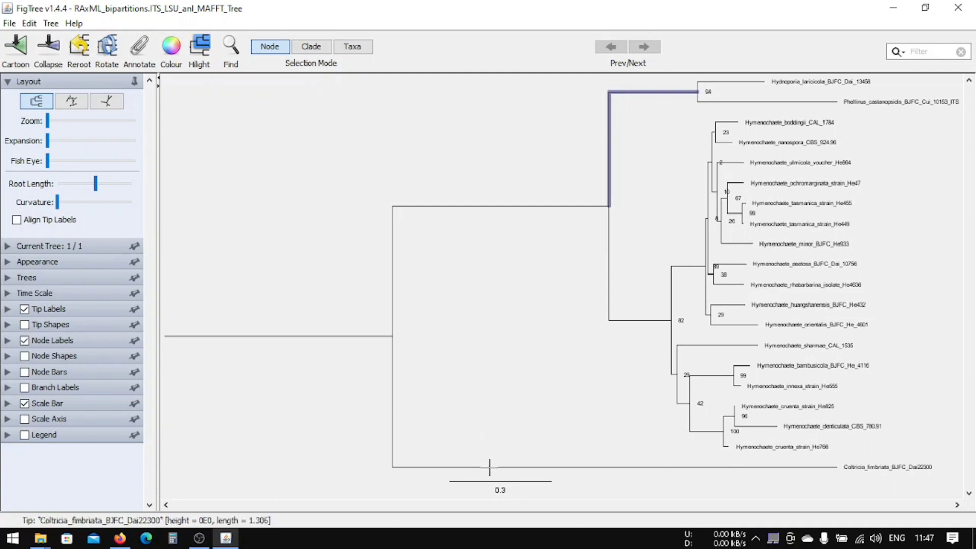
pyautogui.click(624, 477)
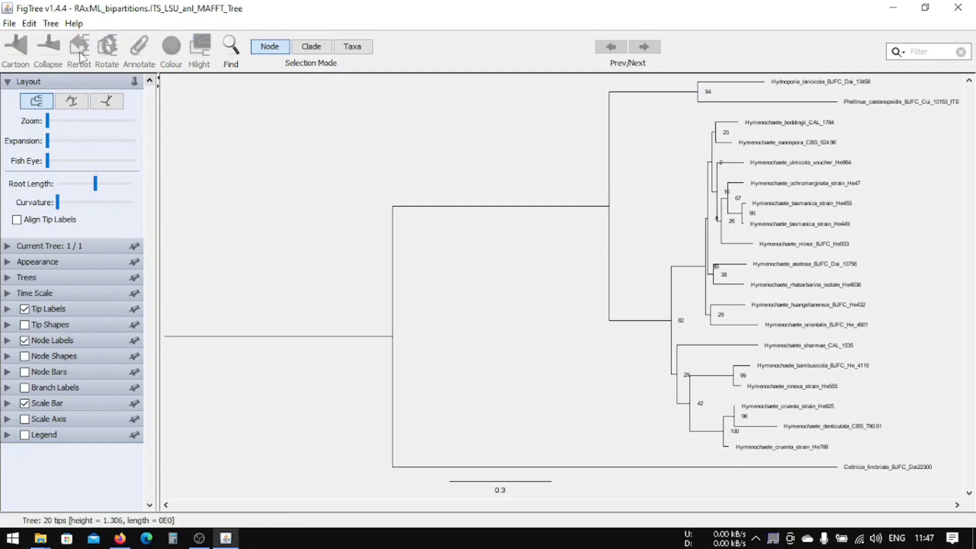
# Reorder the tree by Increasing Node Order to put the Hymenochaete clade (support 82) on top.
pyautogui.click(51, 24)
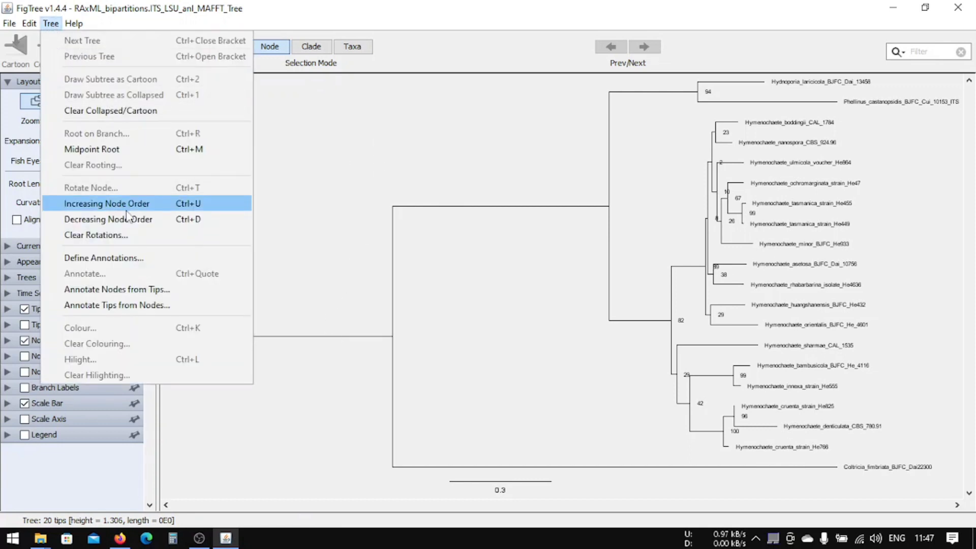
pyautogui.click(127, 218)
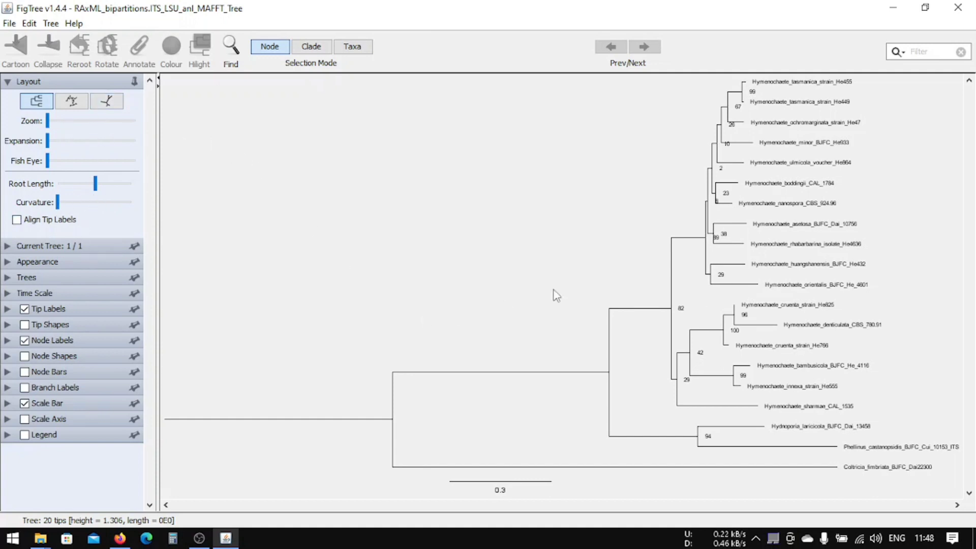
# Zoom the layout to maximum and inspect support on the Phellinus_castanopsidis, node 42 and Hymenochaete_sharmae_CAL_1535 branches.
pyautogui.moveTo(47, 120); pyautogui.dragTo(159, 151)
pyautogui.moveTo(411, 499); pyautogui.dragTo(593, 518)
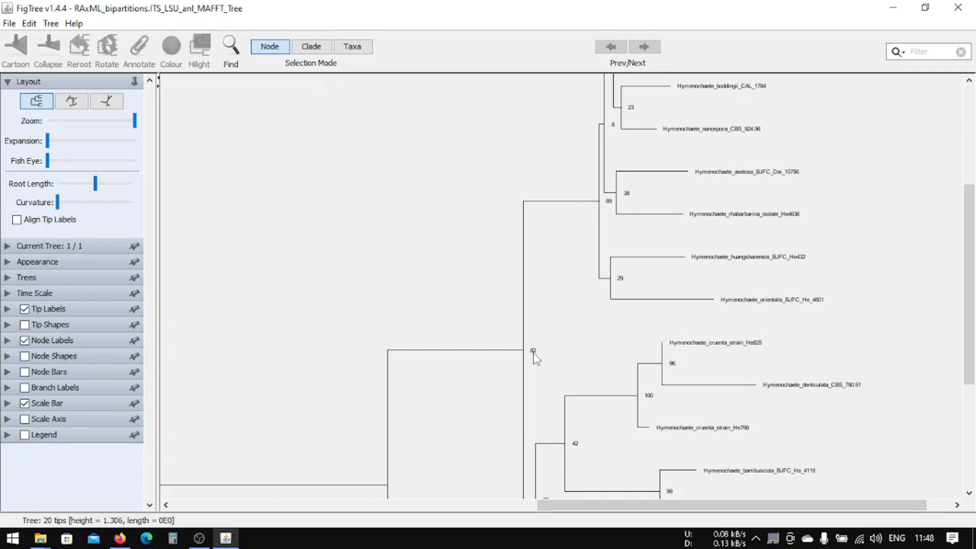
pyautogui.scroll(-3, 542, 361)
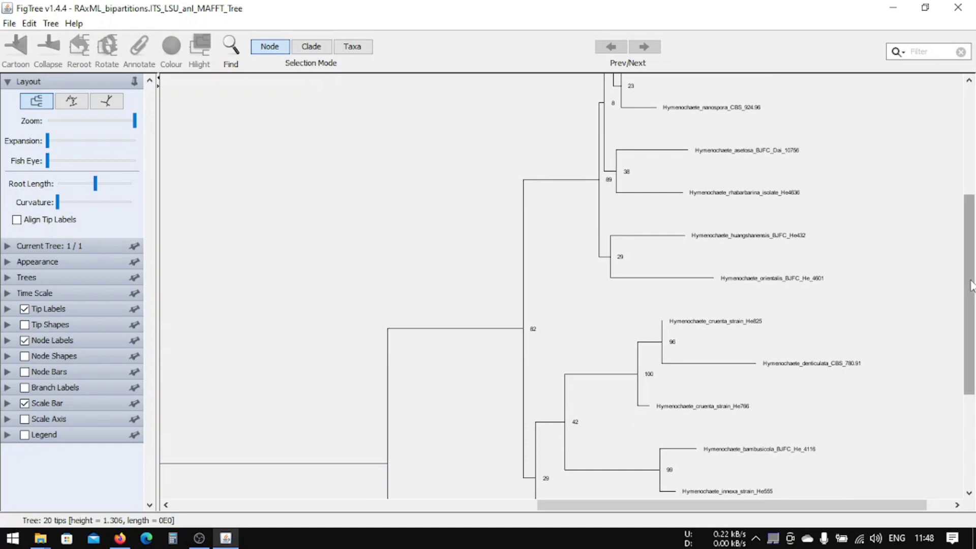
pyautogui.moveTo(971, 285); pyautogui.dragTo(971, 394)
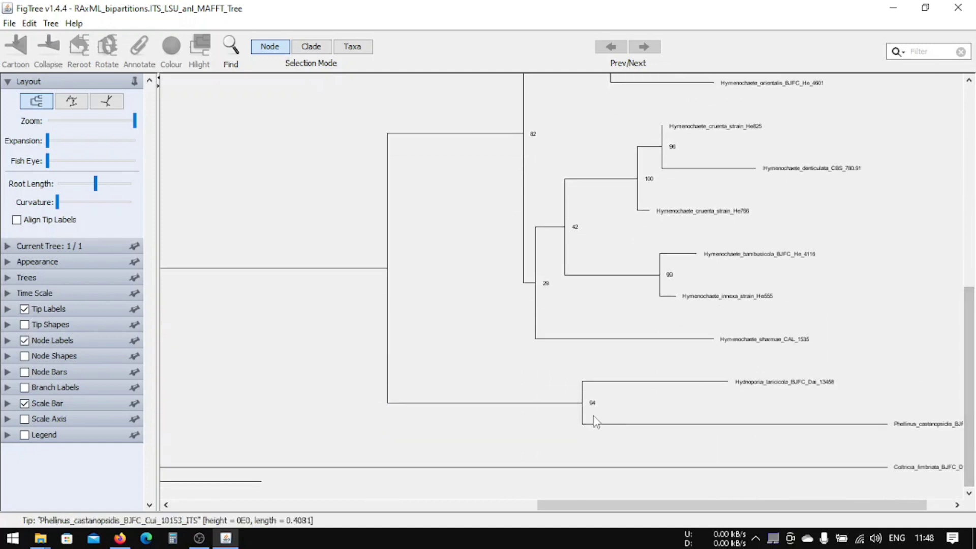
pyautogui.click(595, 420)
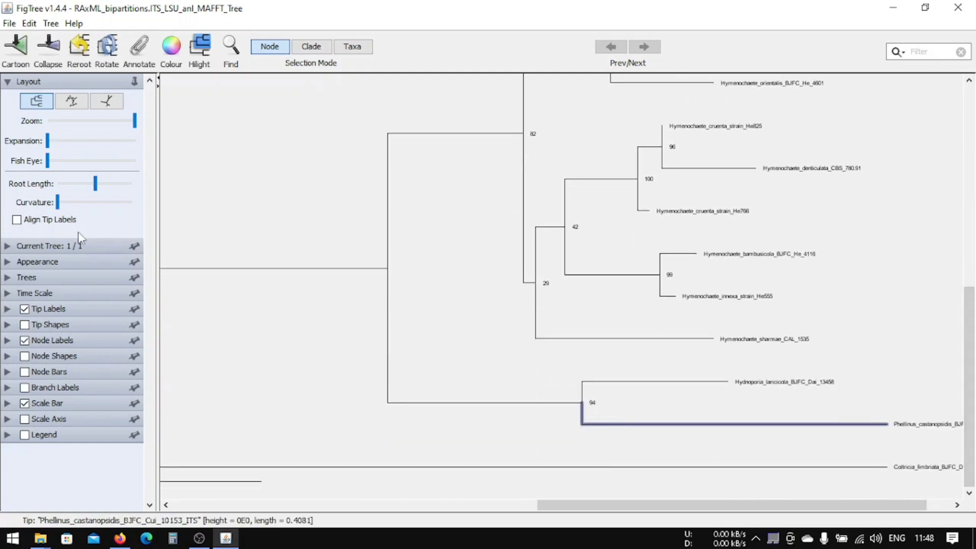
pyautogui.click(845, 392)
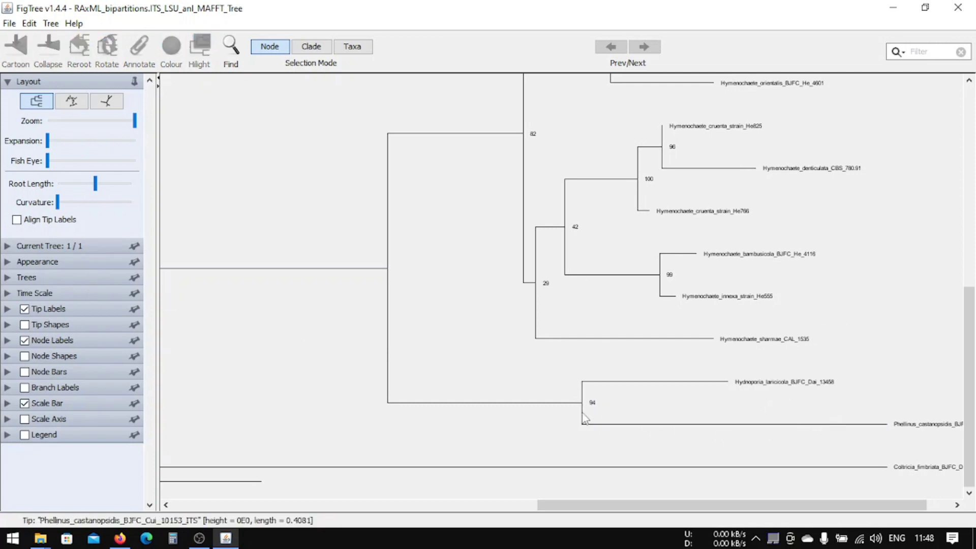
pyautogui.moveTo(612, 505); pyautogui.dragTo(636, 506)
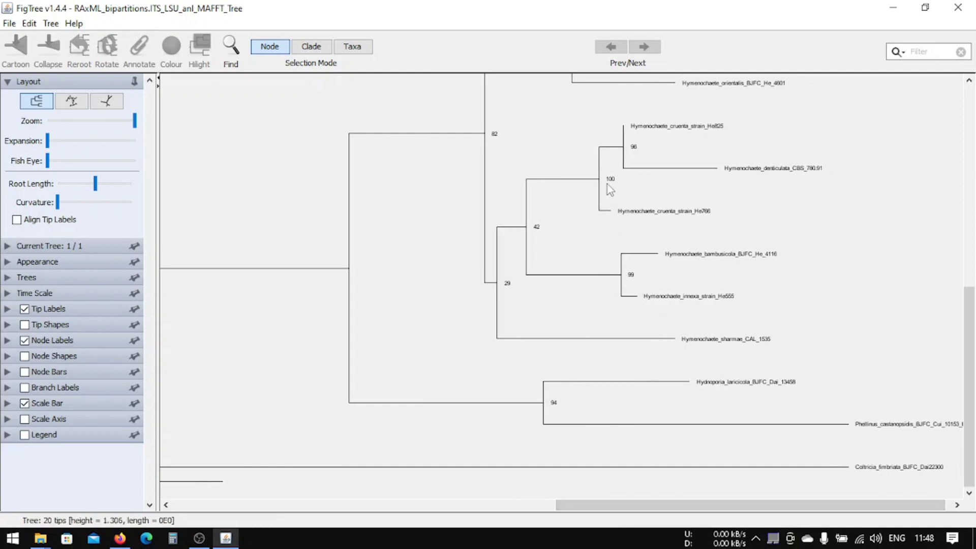
pyautogui.click(531, 235)
pyautogui.click(497, 305)
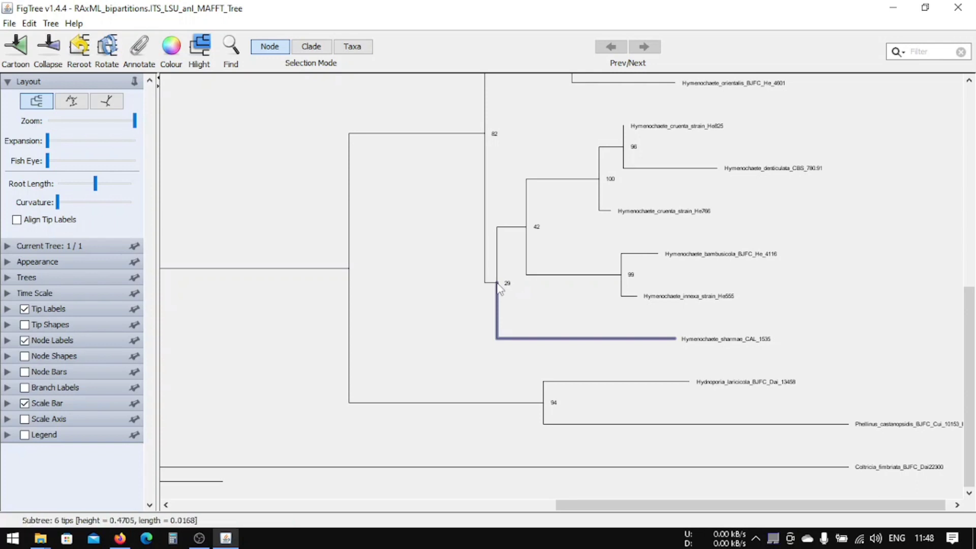
pyautogui.click(646, 358)
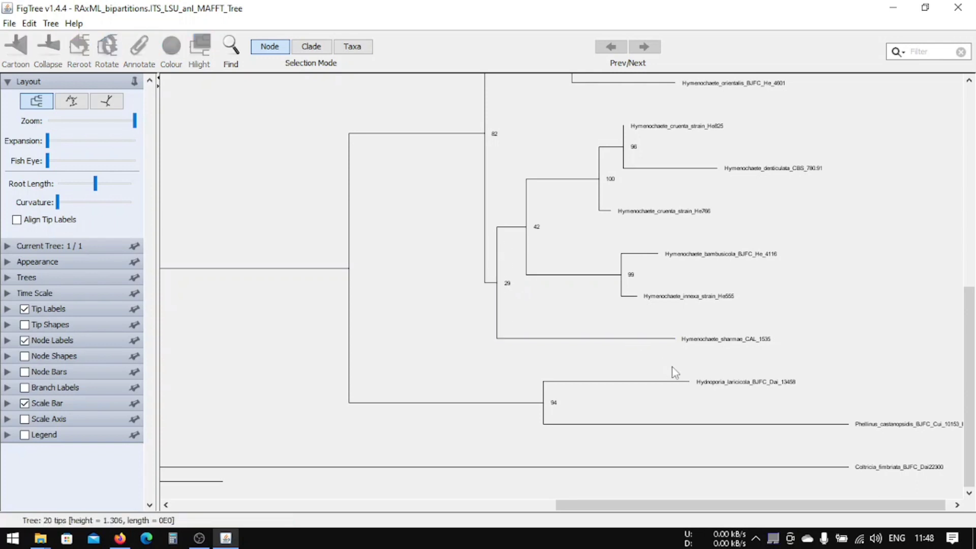
# Scroll up to the upper Hymenochaete tips and check the branch from node 8 to node 2.
pyautogui.moveTo(972, 335); pyautogui.dragTo(971, 202)
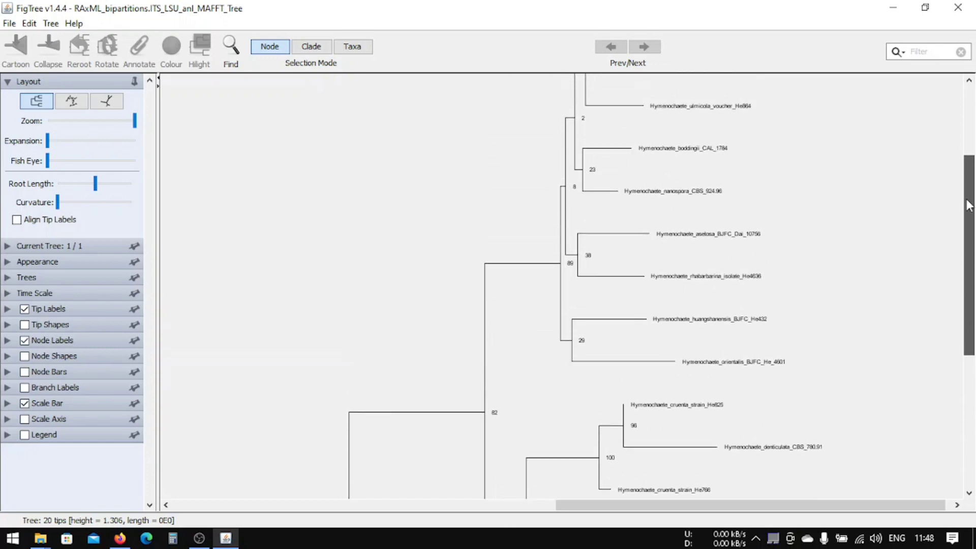
pyautogui.click(570, 195)
pyautogui.click(576, 199)
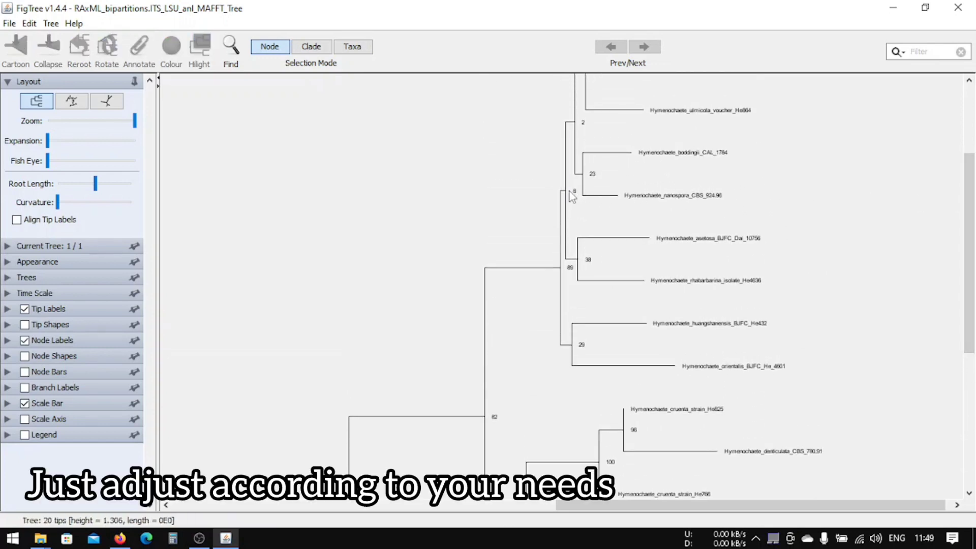
pyautogui.scroll(2, 621, 220)
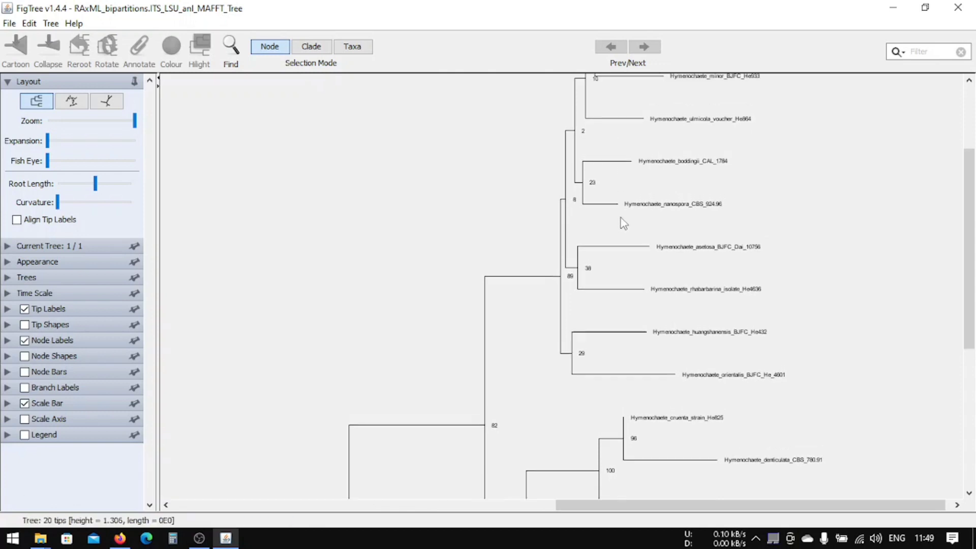
pyautogui.scroll(3, 624, 263)
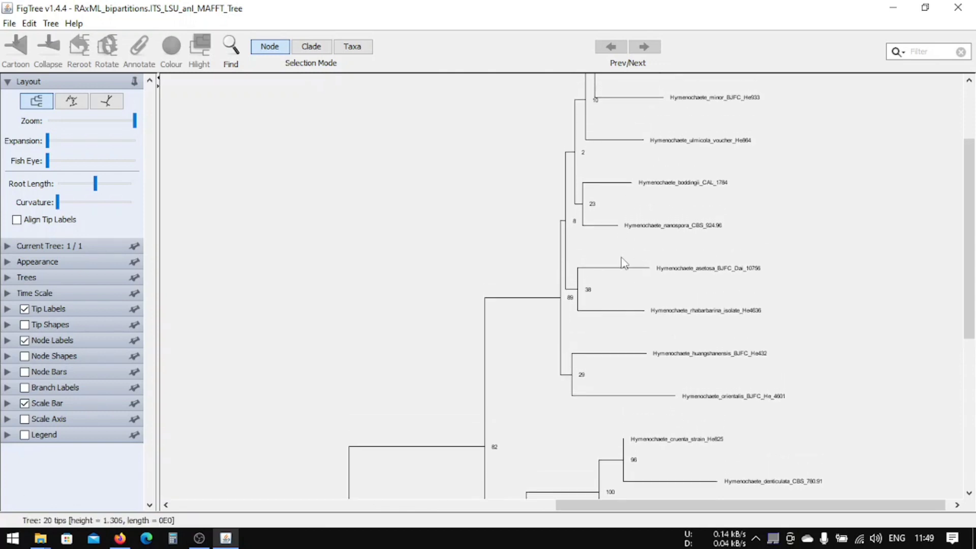
pyautogui.scroll(1, 622, 258)
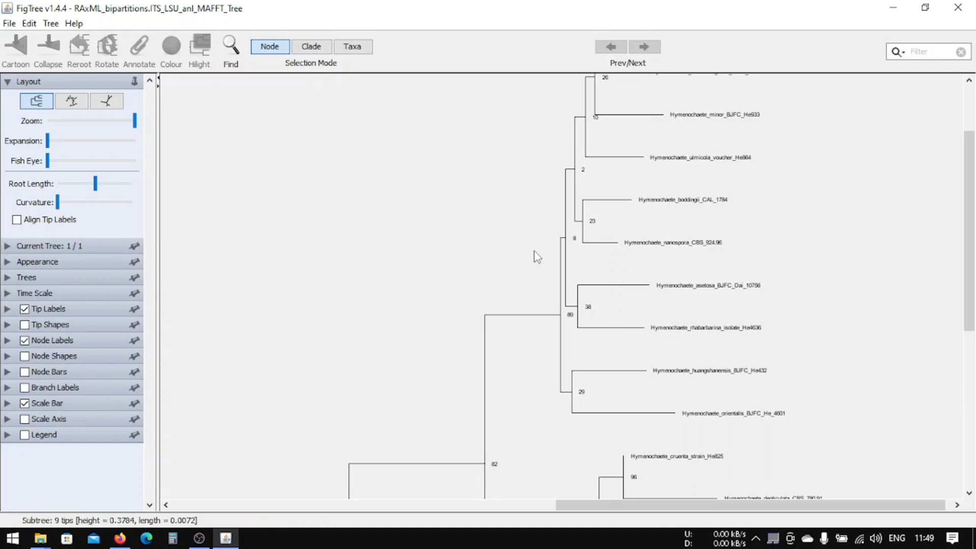
pyautogui.scroll(3, 682, 239)
pyautogui.scroll(2, 694, 249)
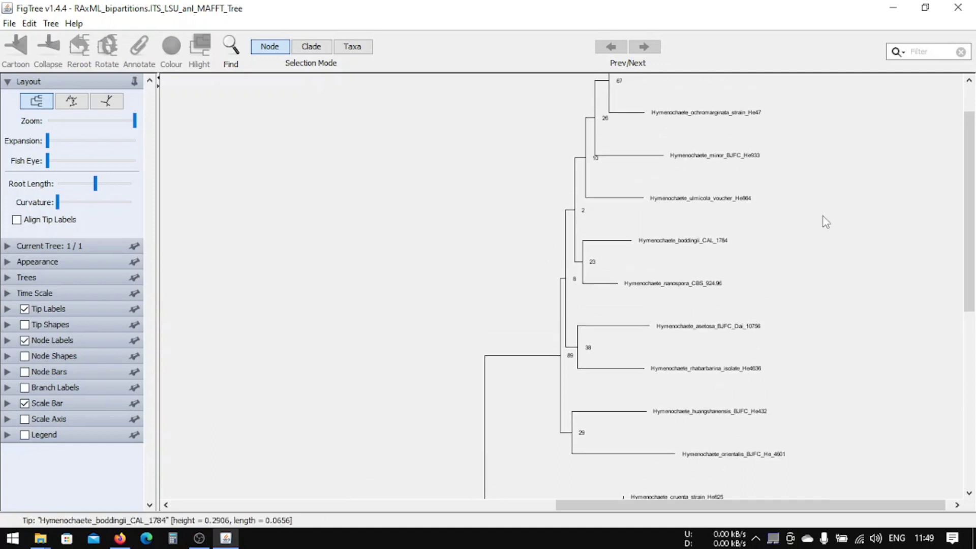
pyautogui.moveTo(970, 228); pyautogui.dragTo(969, 171)
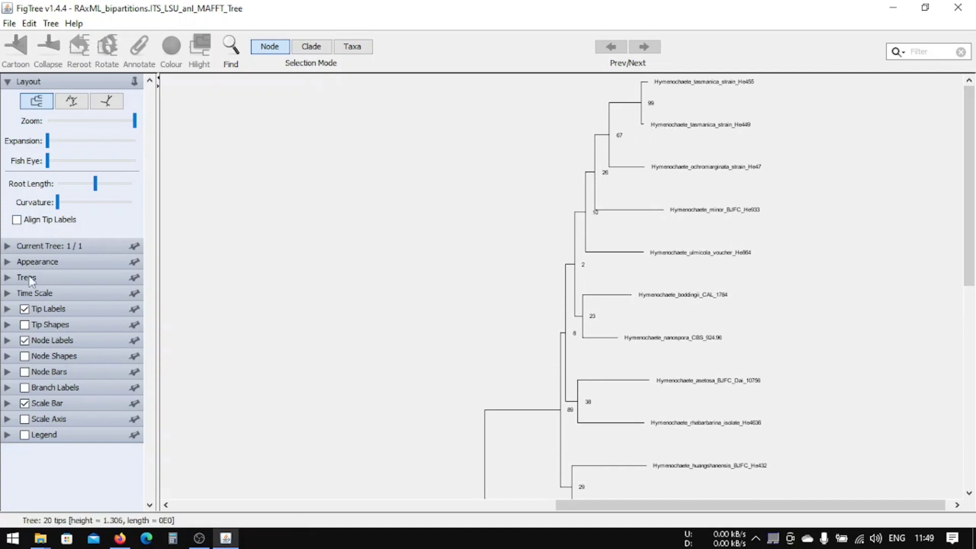
# Set the Node Labels font size to 11 for the ML support values.
pyautogui.click(7, 277)
pyautogui.click(8, 277)
pyautogui.click(7, 267)
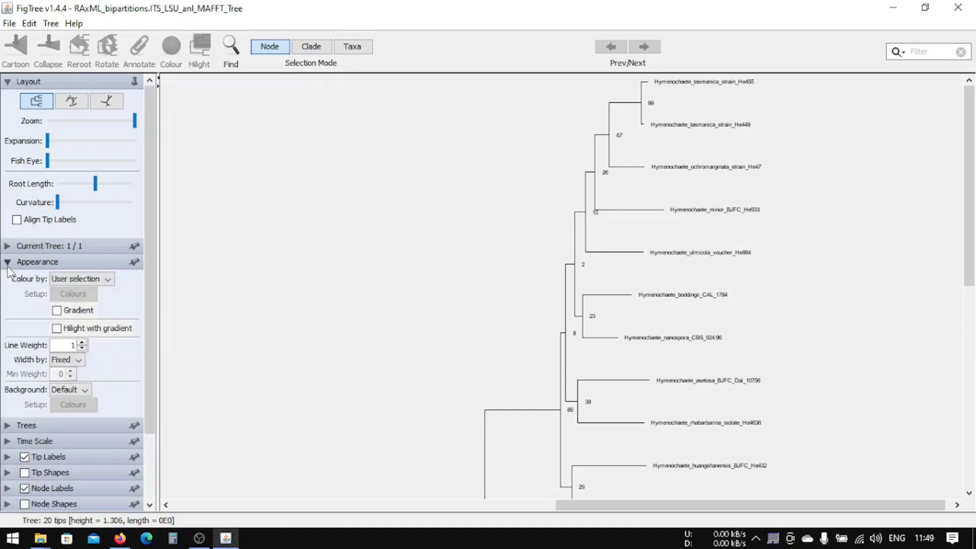
pyautogui.click(8, 266)
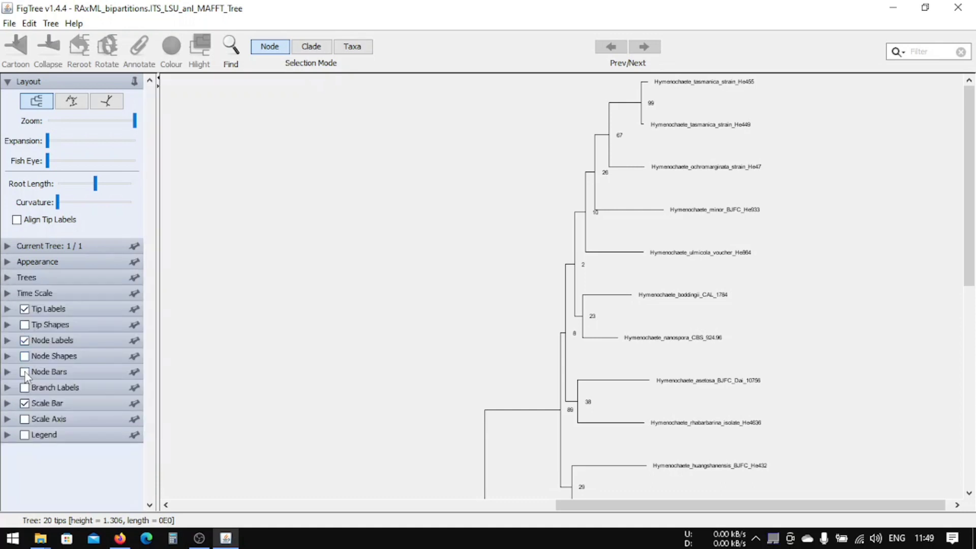
pyautogui.click(7, 340)
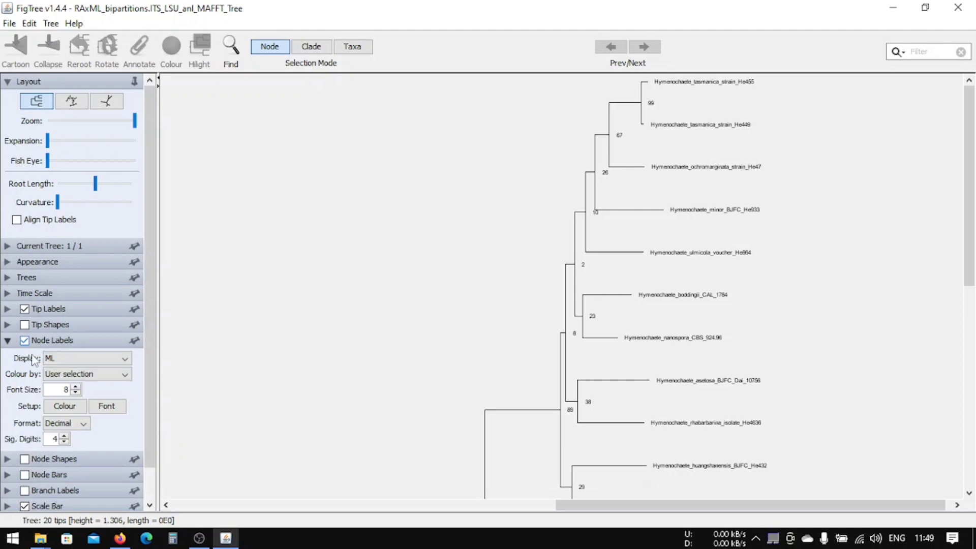
pyautogui.click(75, 387)
pyautogui.click(75, 388)
pyautogui.click(76, 387)
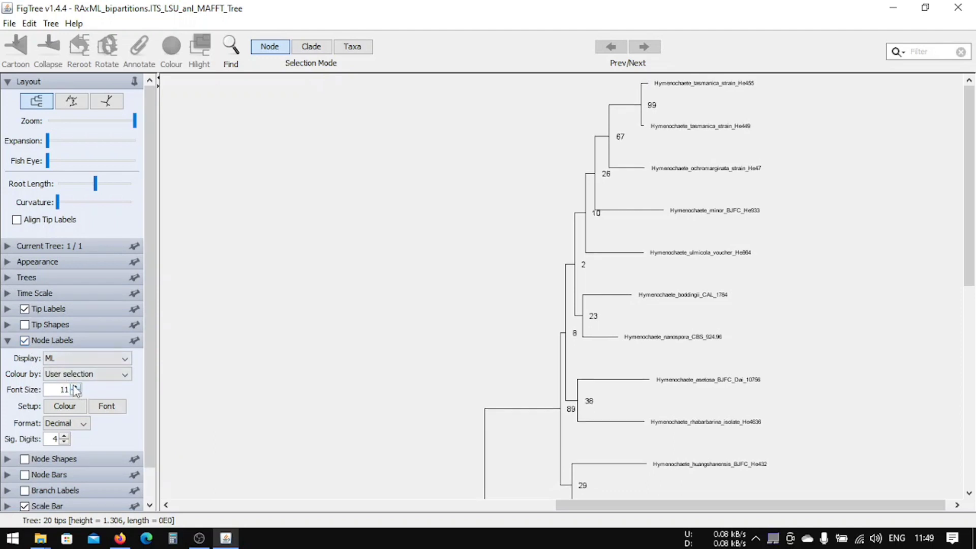
pyautogui.click(75, 388)
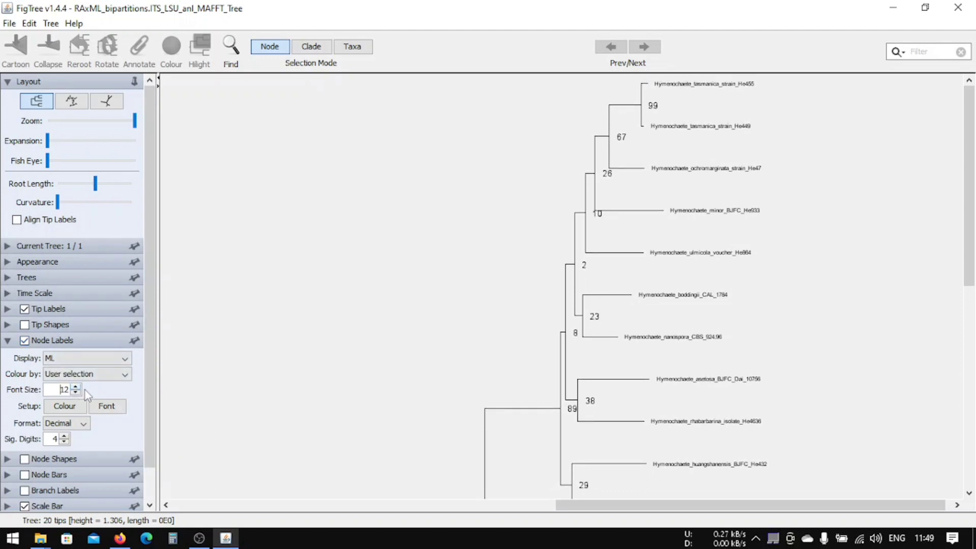
pyautogui.click(75, 392)
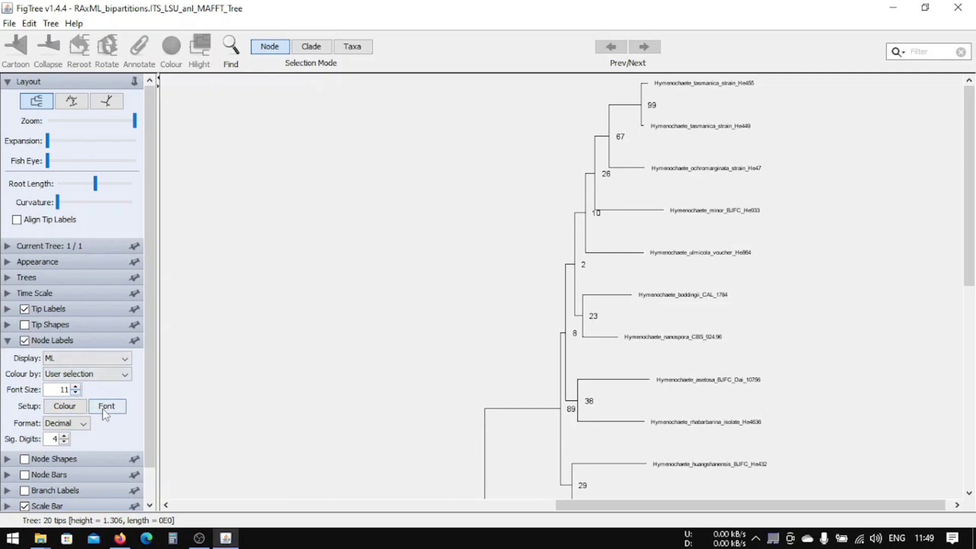
# Set the tip labels to font size 12 in italic Arial.
pyautogui.click(8, 341)
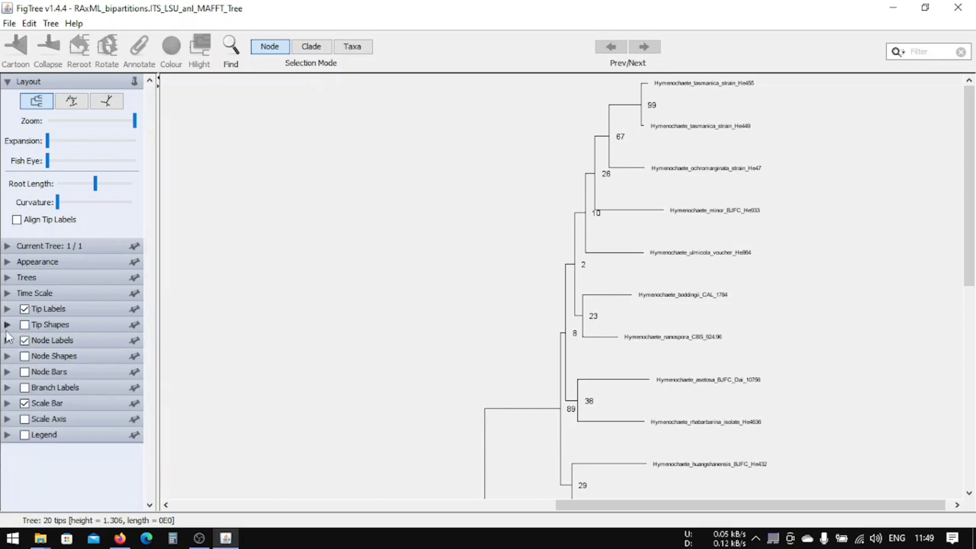
pyautogui.click(8, 308)
pyautogui.click(75, 356)
pyautogui.click(75, 355)
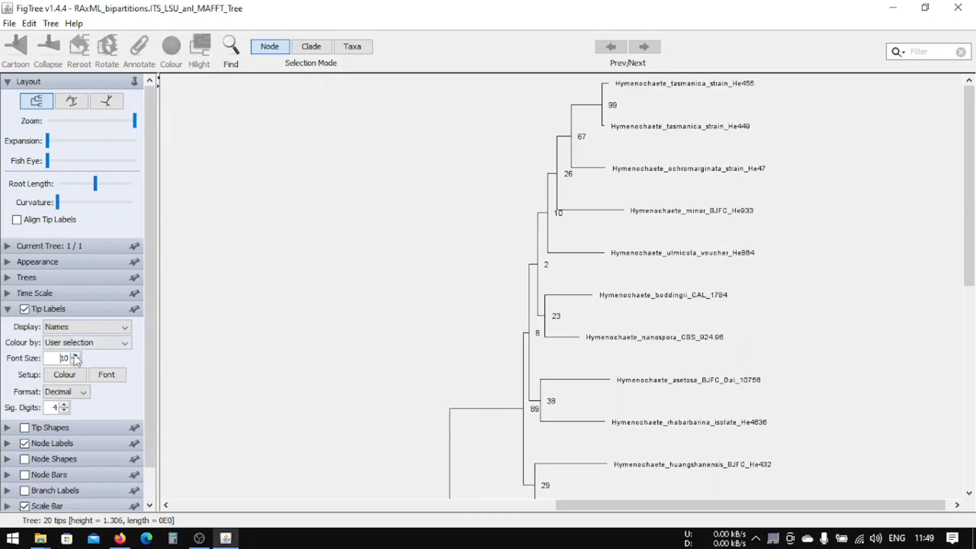
pyautogui.click(75, 355)
pyautogui.click(75, 355)
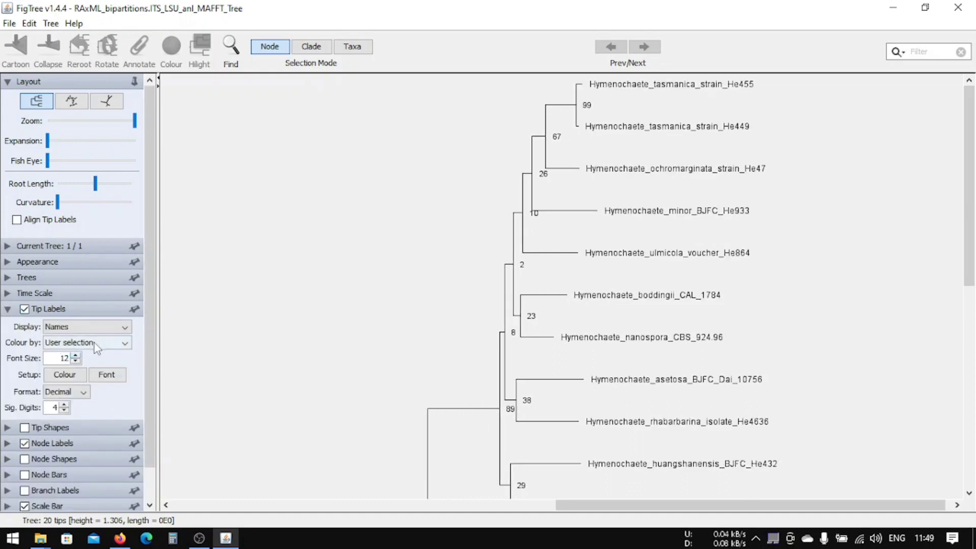
pyautogui.click(107, 375)
pyautogui.click(528, 252)
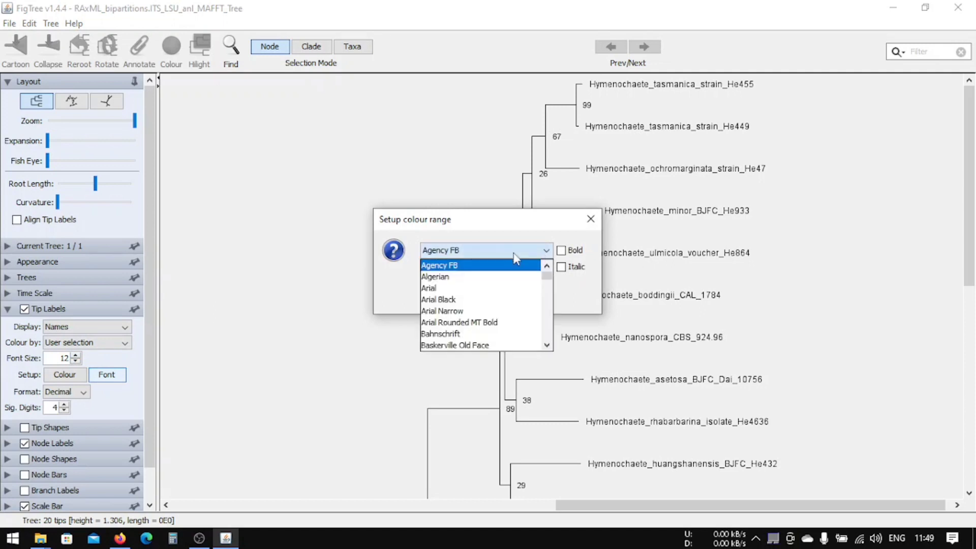
pyautogui.click(478, 285)
pyautogui.click(561, 267)
pyautogui.click(461, 296)
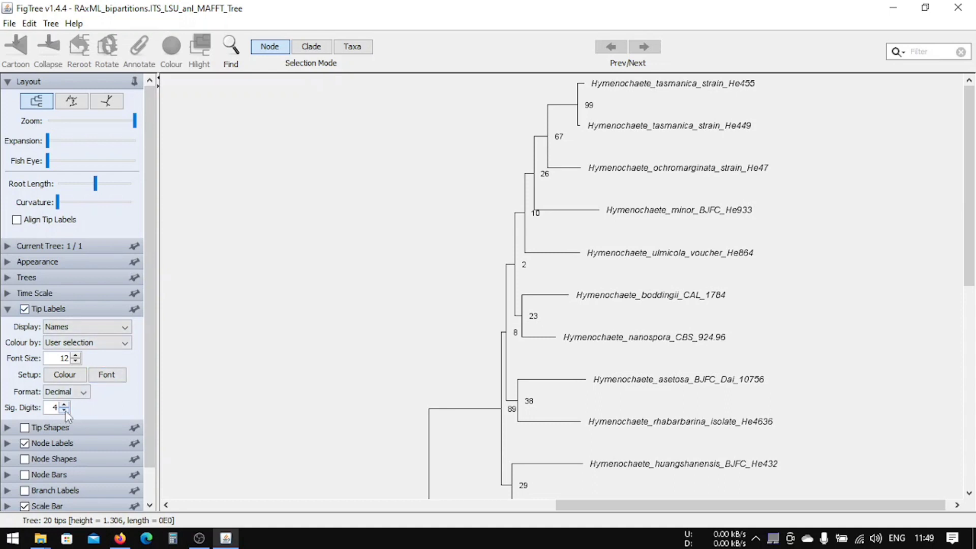
# Review the Node Labels settings, keeping the colouring on User selection.
pyautogui.click(8, 309)
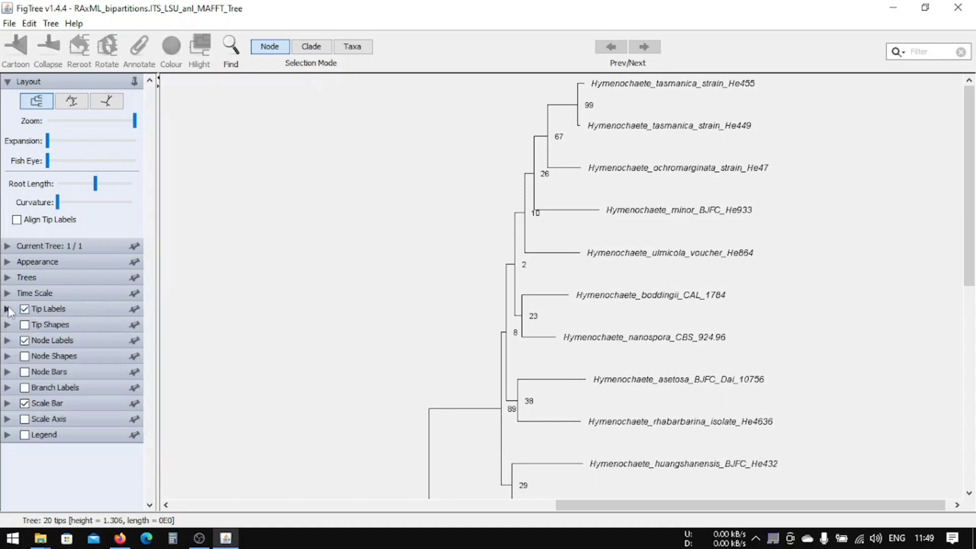
pyautogui.click(9, 341)
pyautogui.click(117, 375)
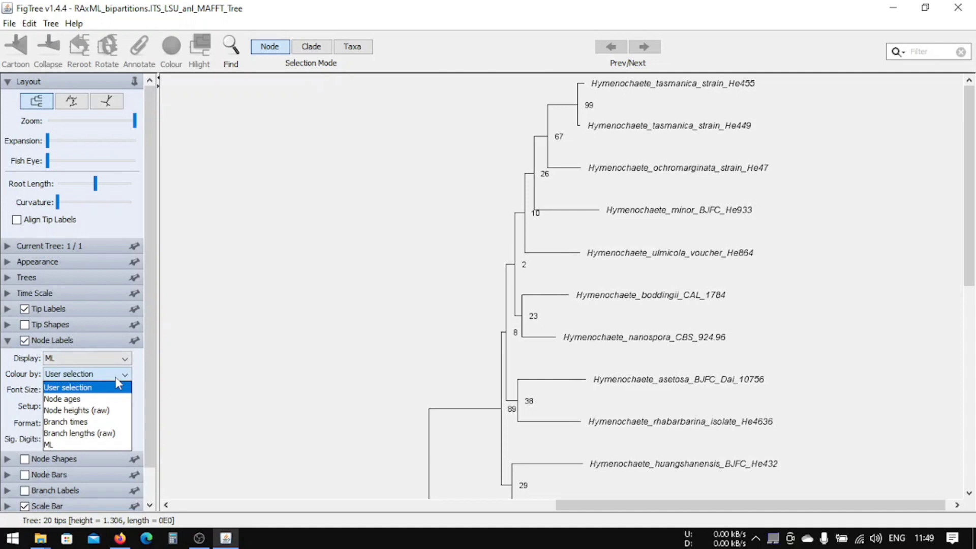
pyautogui.click(115, 377)
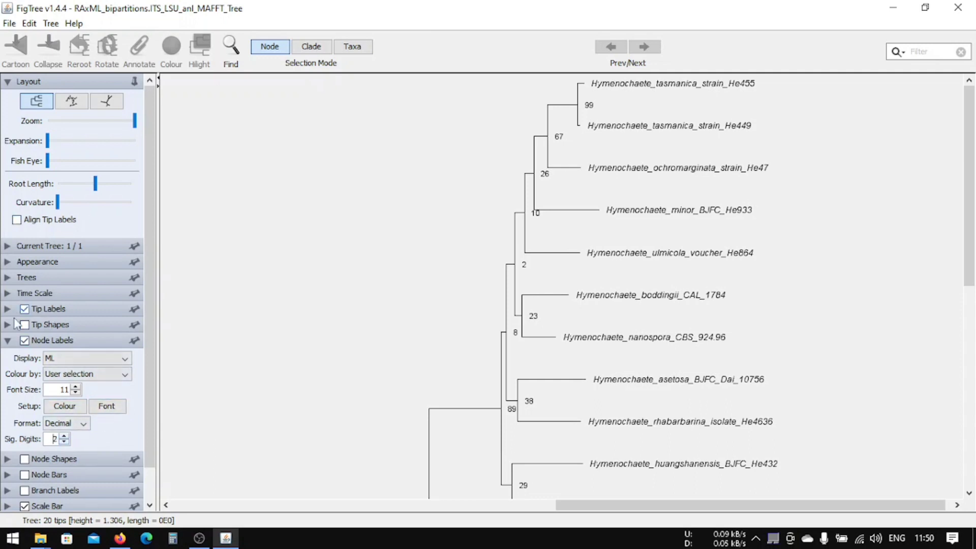
pyautogui.click(10, 339)
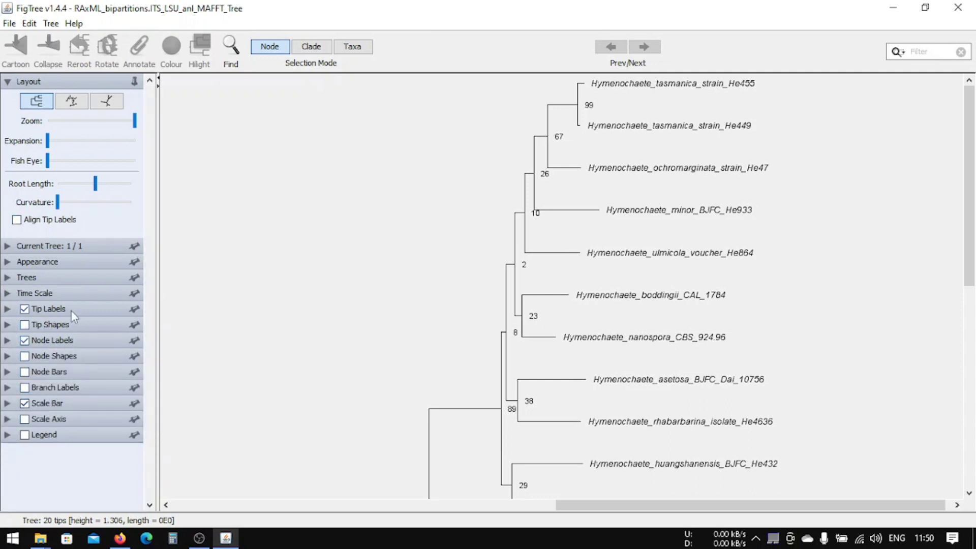
pyautogui.scroll(-3, 945, 250)
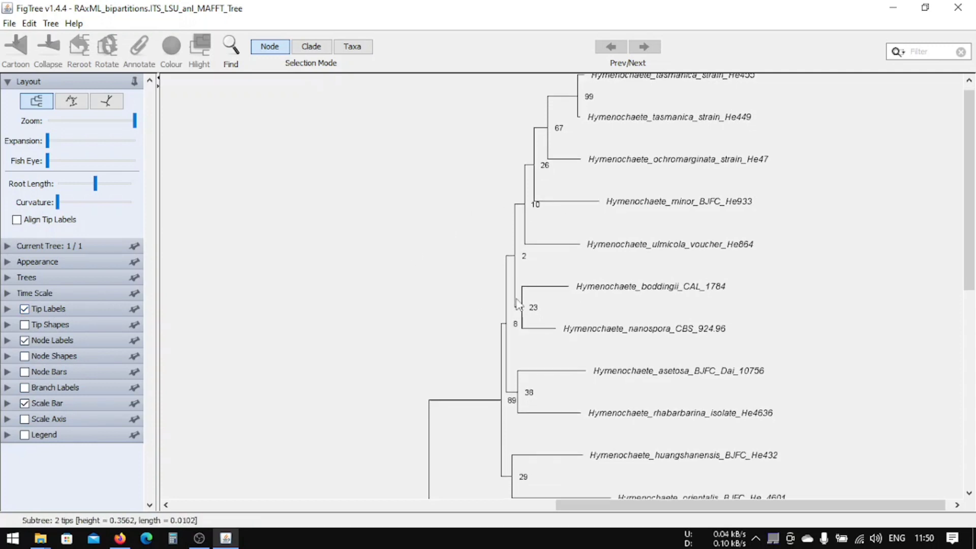
pyautogui.moveTo(964, 203); pyautogui.dragTo(972, 382)
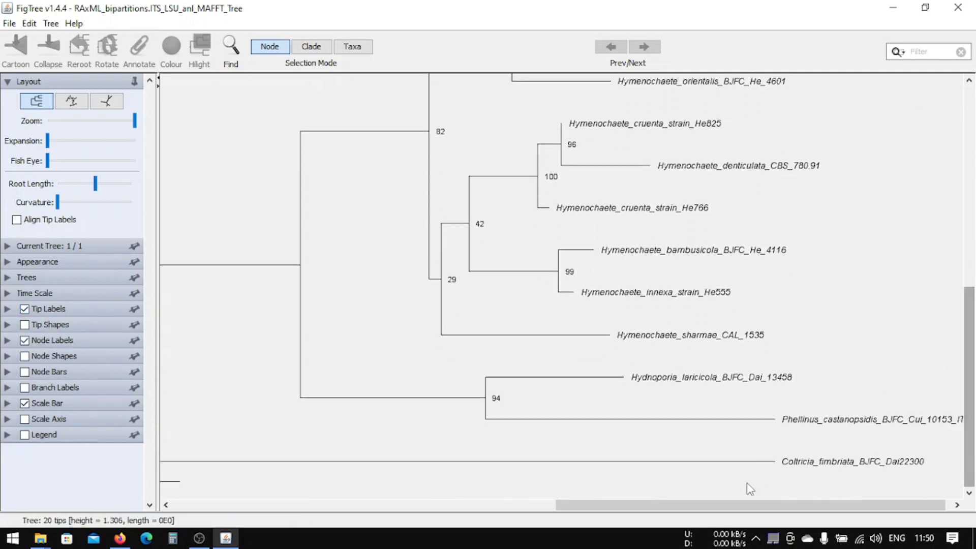
pyautogui.moveTo(732, 507); pyautogui.dragTo(738, 507)
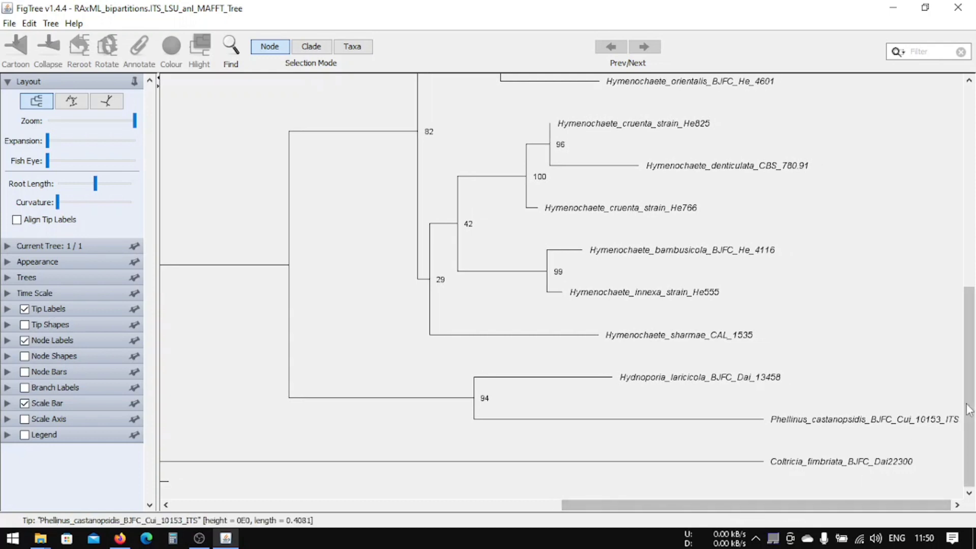
pyautogui.click(654, 382)
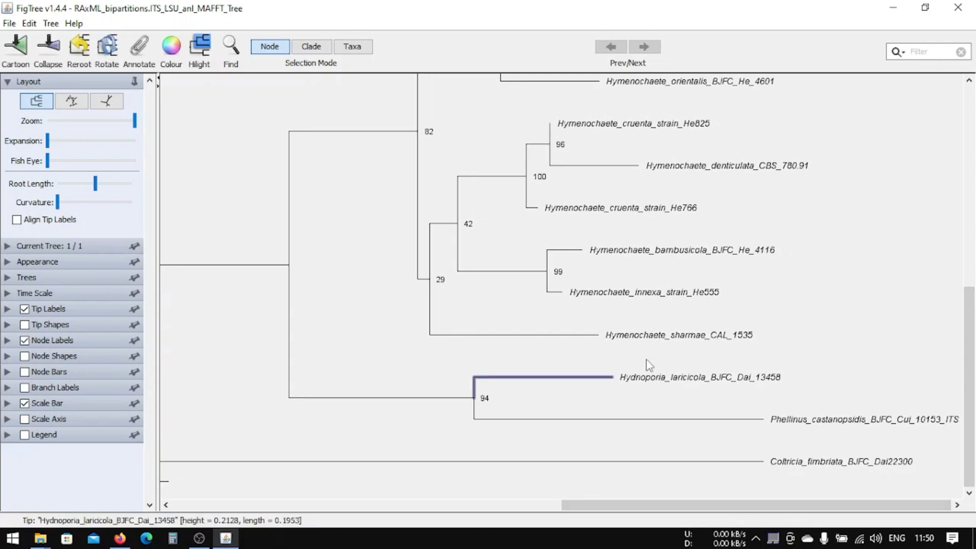
pyautogui.click(650, 337)
pyautogui.click(498, 396)
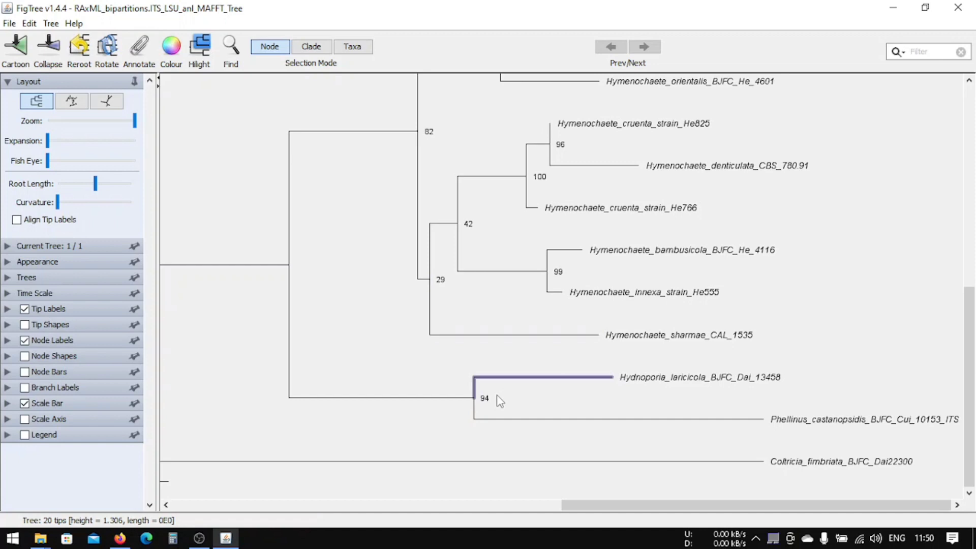
pyautogui.click(640, 348)
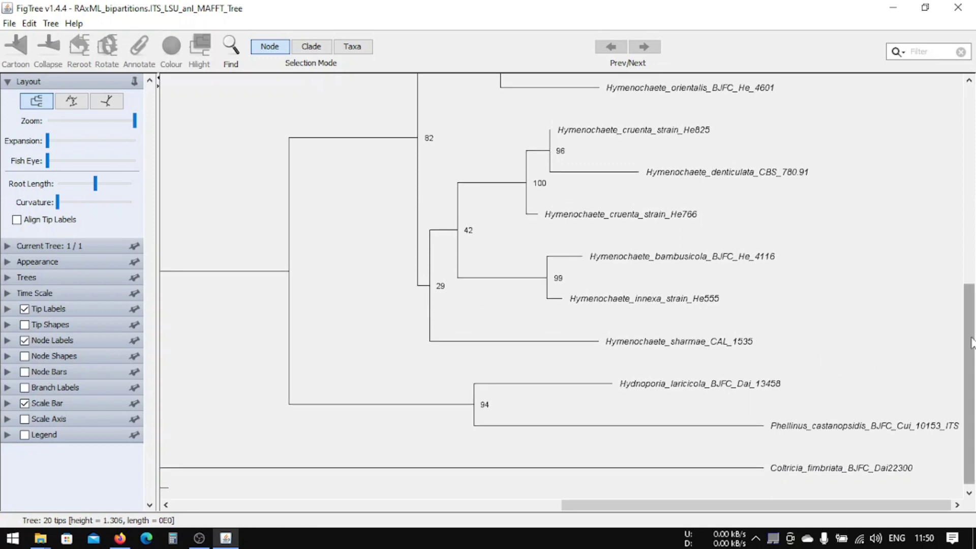
pyautogui.moveTo(968, 343); pyautogui.dragTo(967, 143)
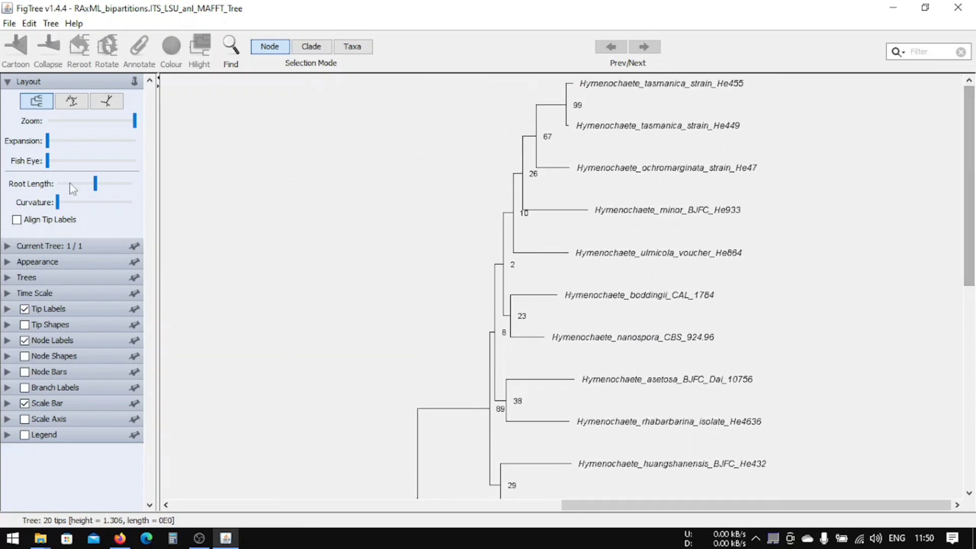
# Export the tree to the RAxML folder as RAxML_bipartitions.ITS_LSU_anl_MAFFT_Tree.pdf, adding the .pdf extension.
pyautogui.click(8, 26)
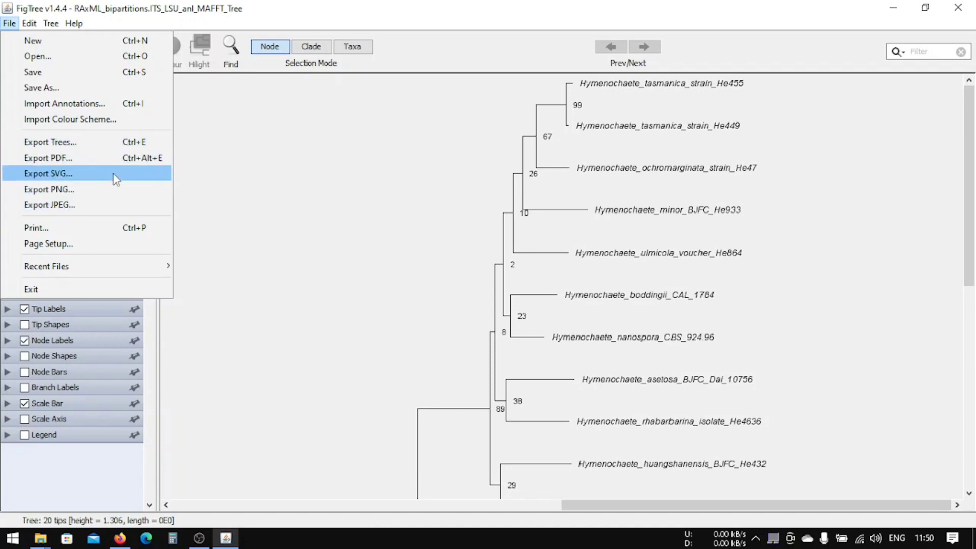
pyautogui.click(87, 158)
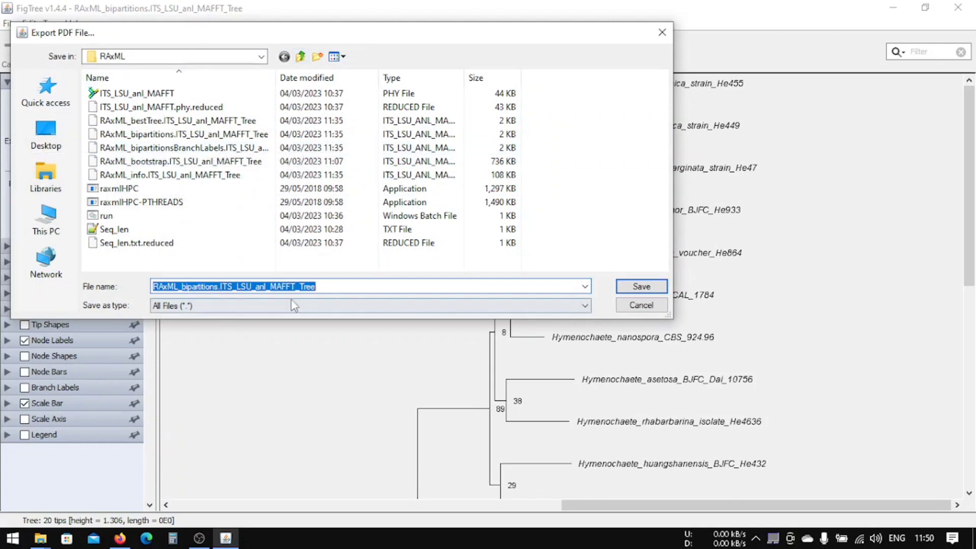
pyautogui.click(323, 287)
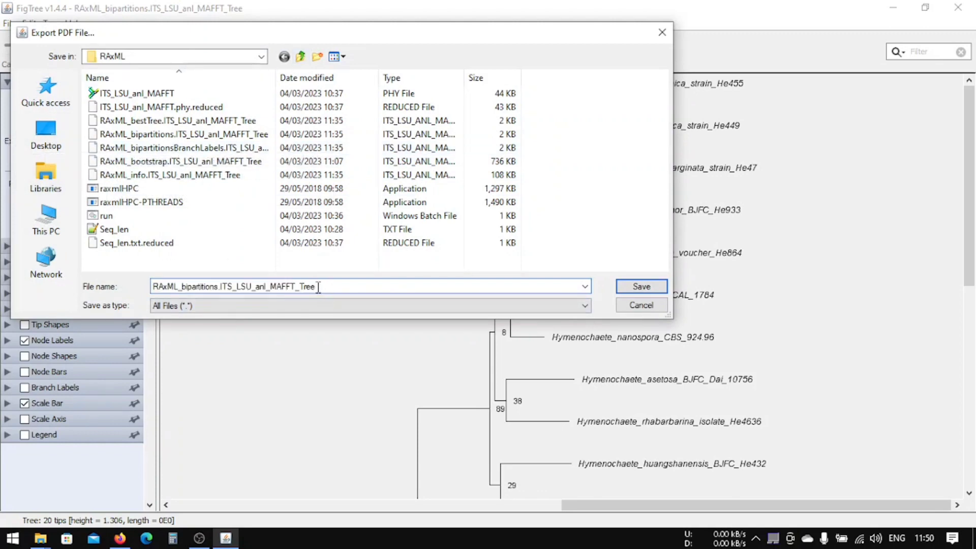
pyautogui.click(365, 307)
pyautogui.click(350, 289)
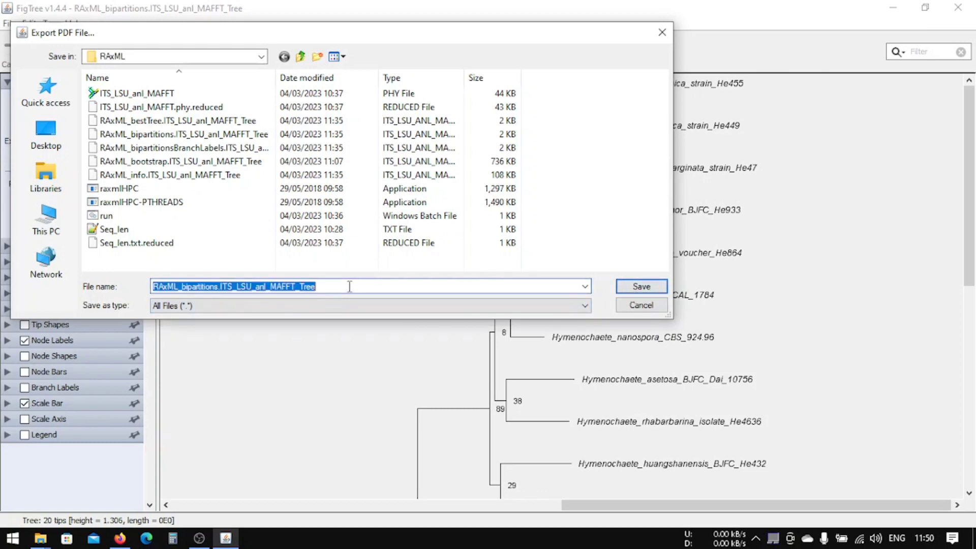
pyautogui.click(350, 287)
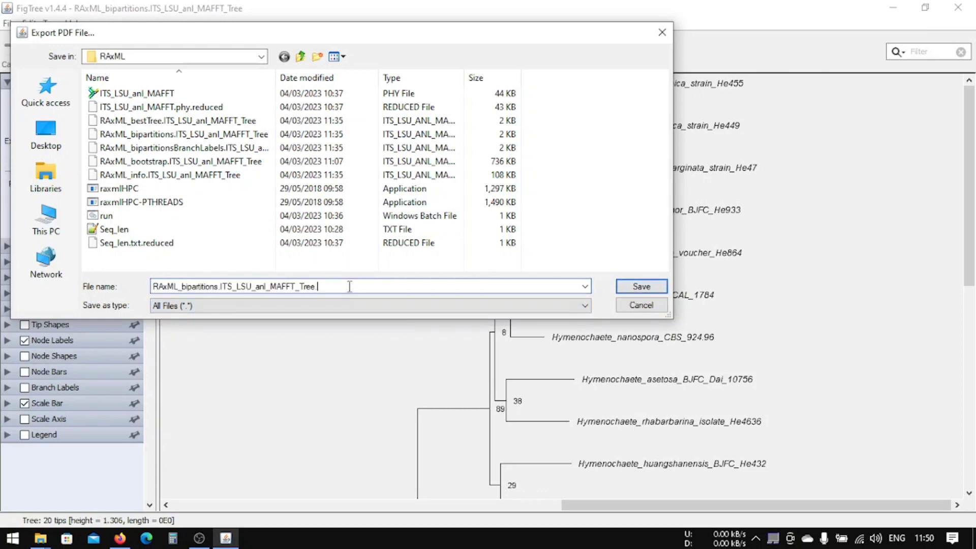
pyautogui.click(629, 288)
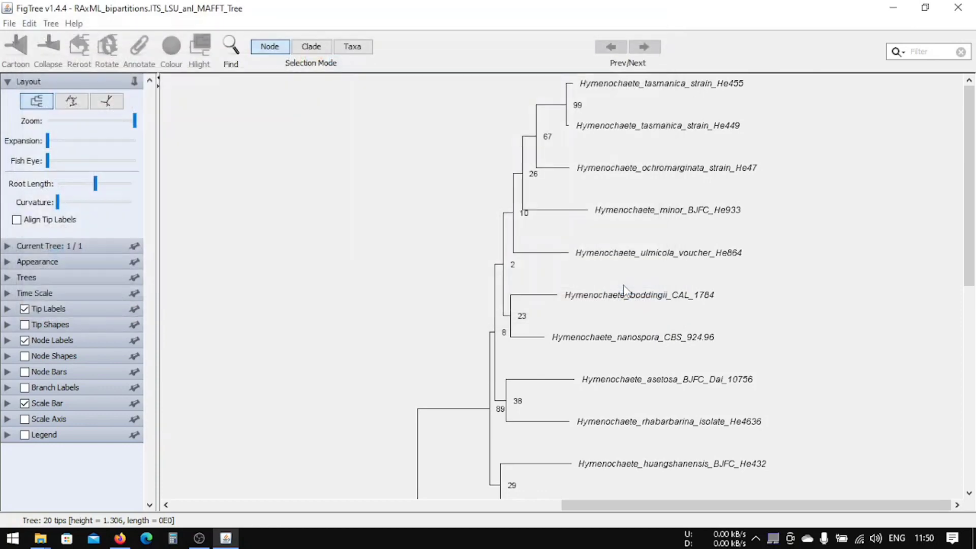
# Close FigTree and the FigTree folder window to leave the desktop showing.
pyautogui.click(962, 10)
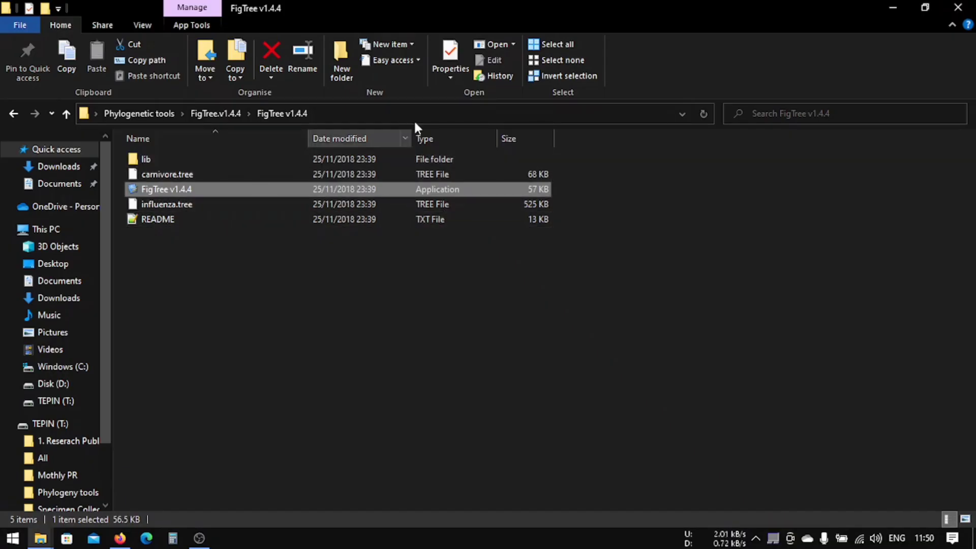
pyautogui.click(957, 7)
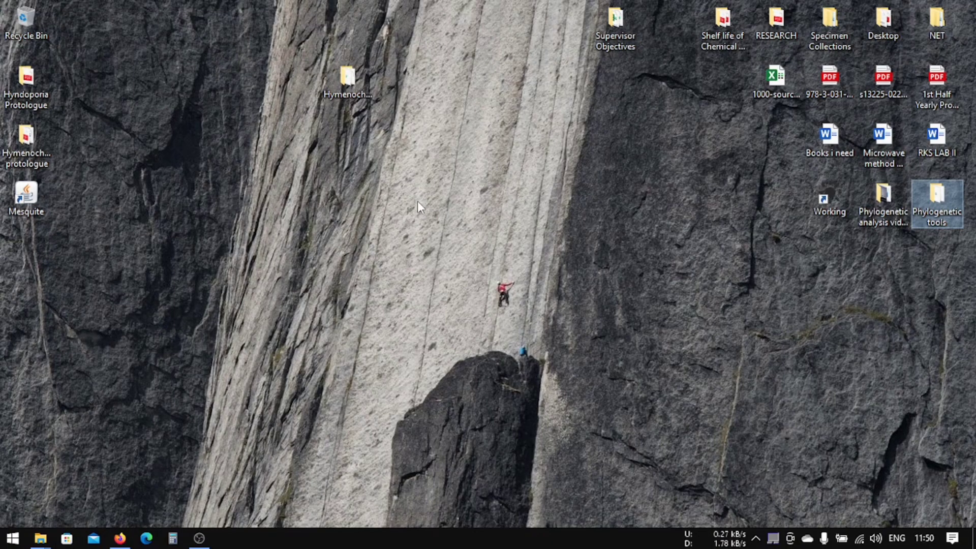